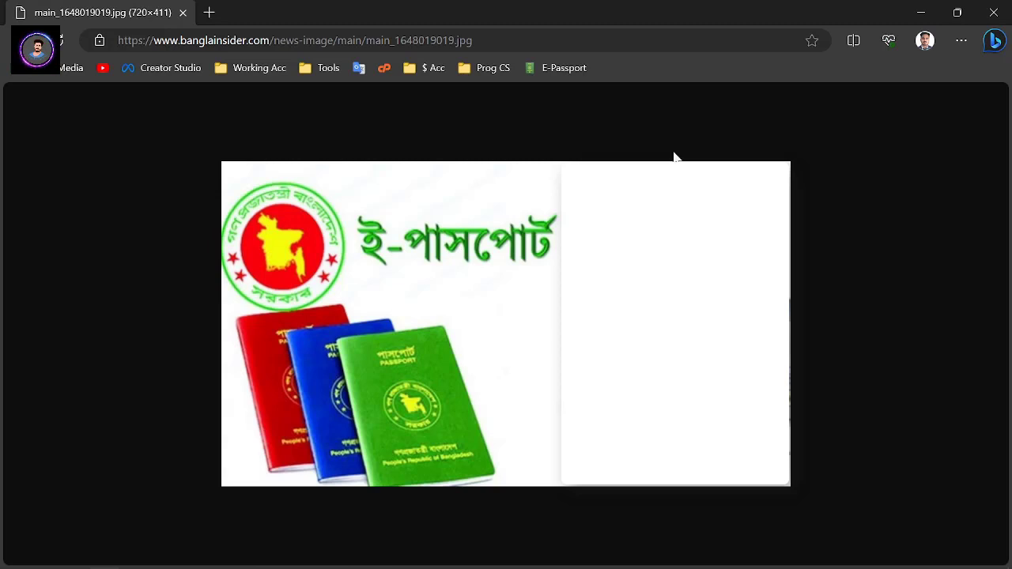
Open a new Edge tab and type 'pass' into the address bar
{"action": "left_click", "coordinate": [210, 13]}
{"action": "type", "text": "pass"}
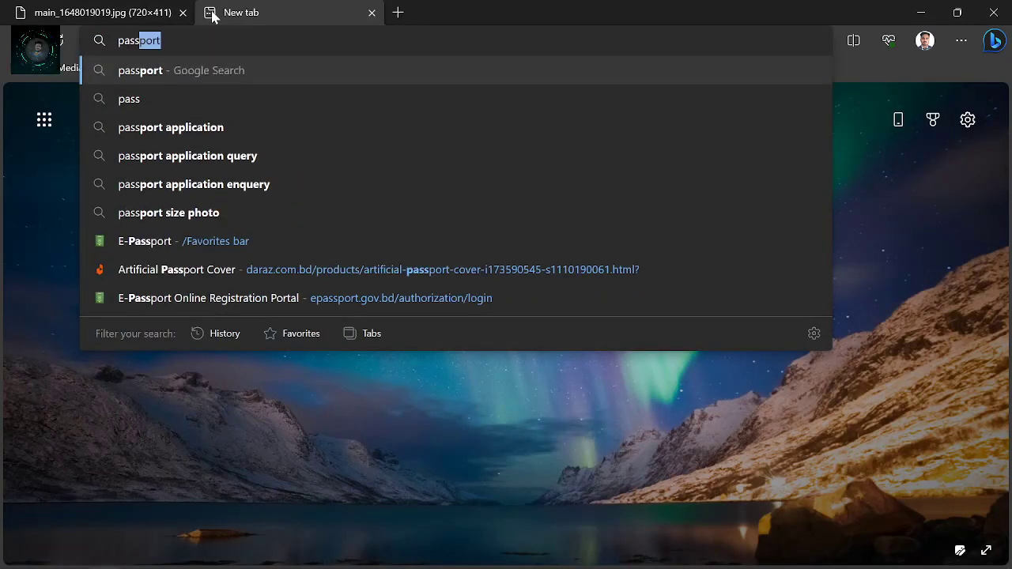
Search Google for 'passport application' and open the E-Passport Online Registration Portal result
{"action": "left_click", "coordinate": [206, 132]}
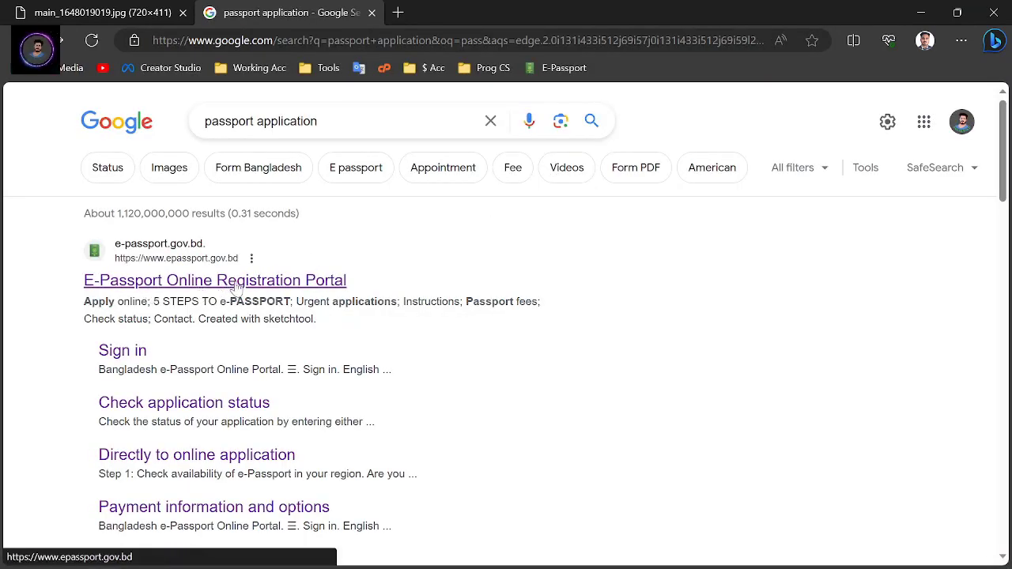
{"action": "left_click", "coordinate": [267, 290]}
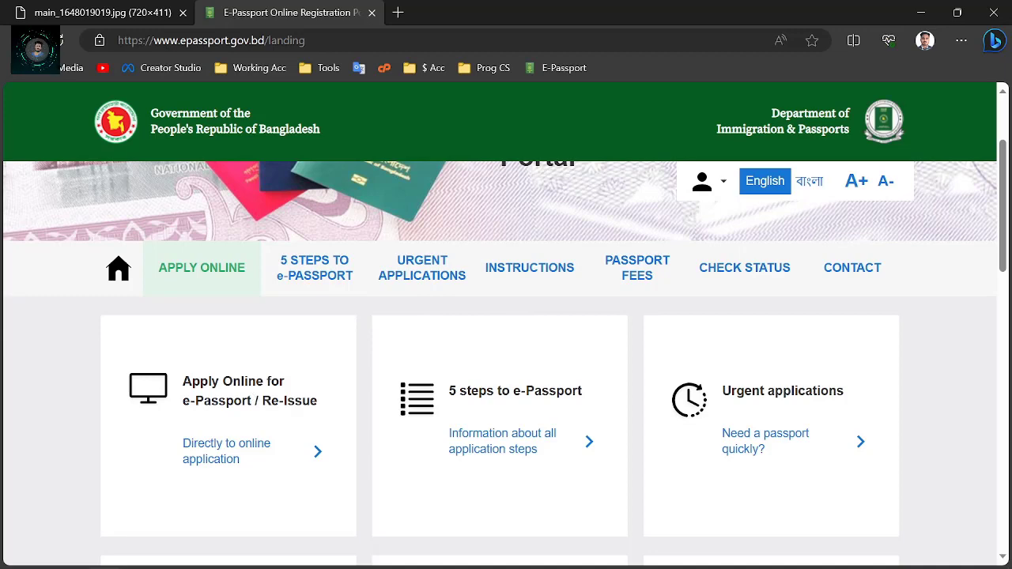
Sign in with the account email, password and hCaptcha check, then bring up the Start menu
{"action": "left_click", "coordinate": [214, 448]}
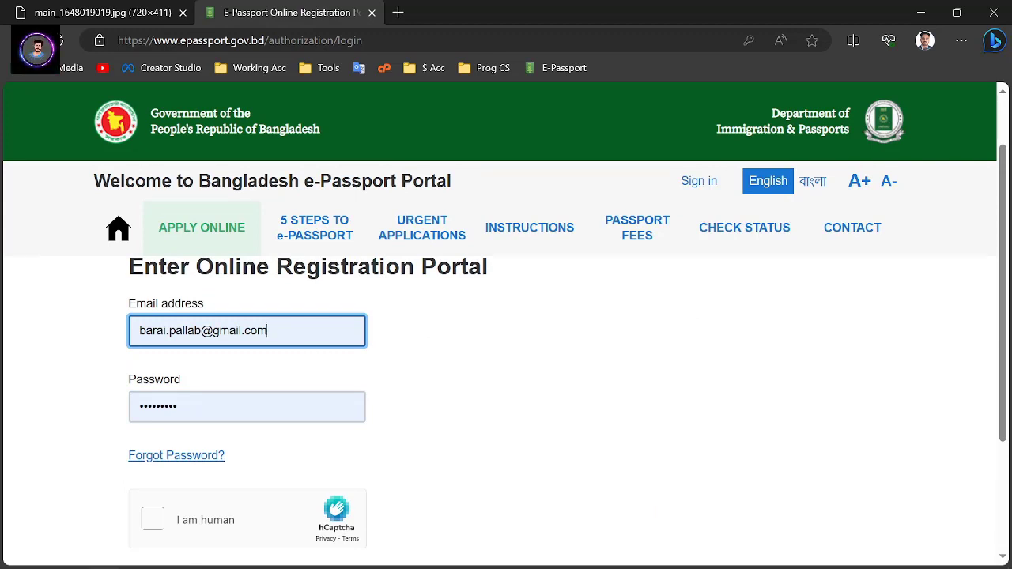
{"action": "left_click", "coordinate": [215, 406]}
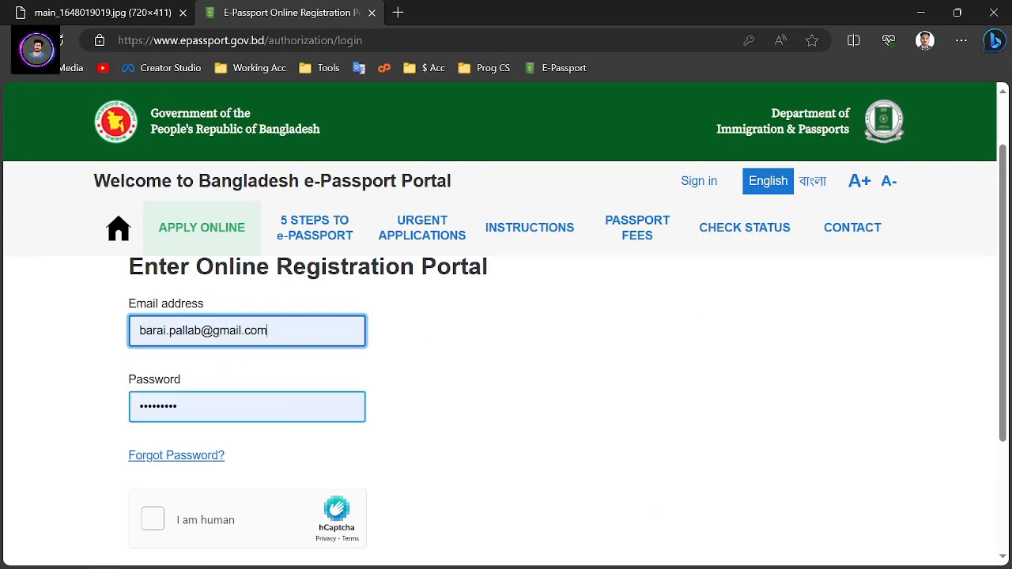
{"action": "scroll", "coordinate": [262, 470], "scroll_direction": "down", "scroll_amount": 1}
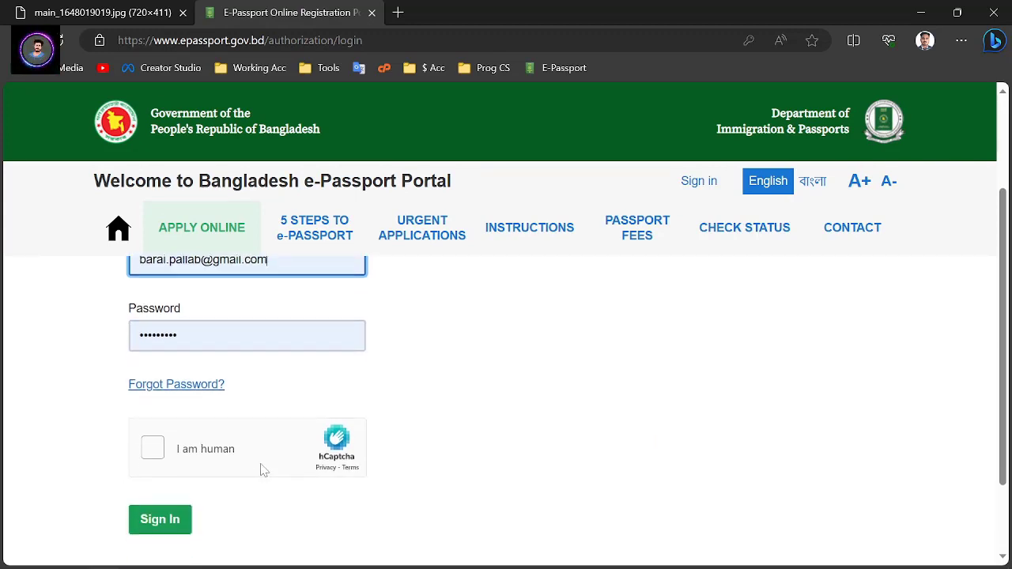
{"action": "left_click", "coordinate": [170, 449]}
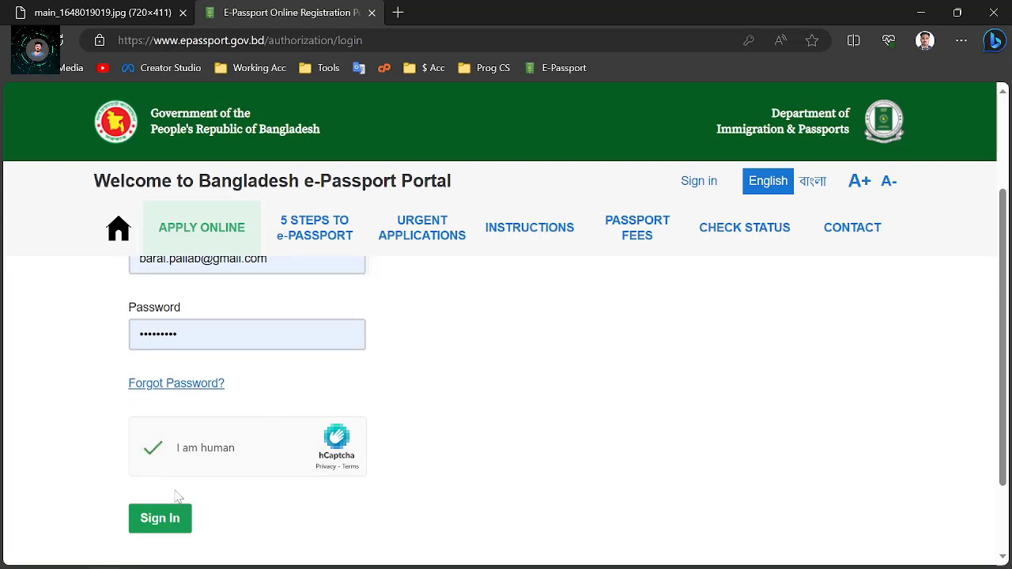
{"action": "left_click", "coordinate": [165, 521]}
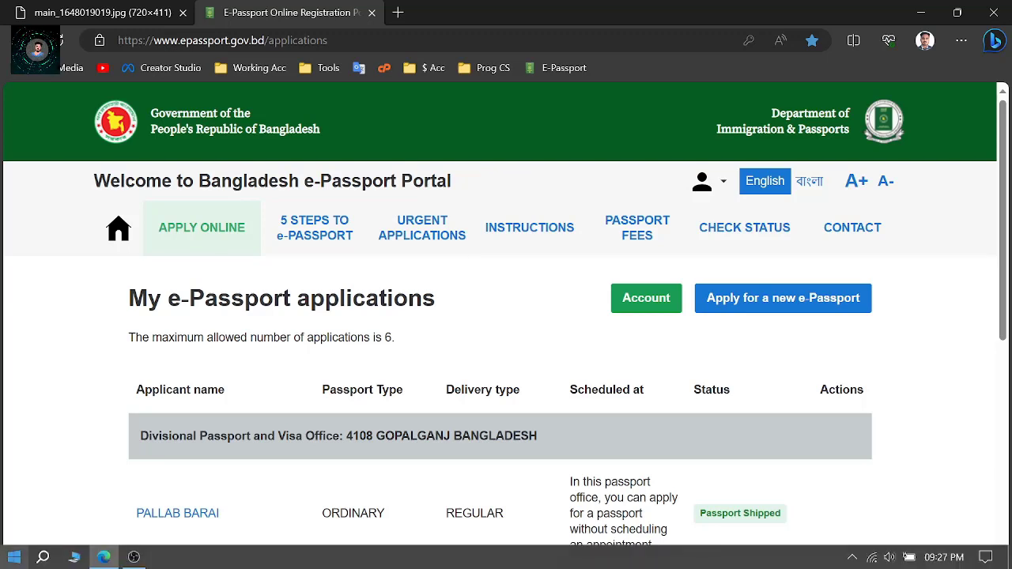
{"action": "left_click", "coordinate": [13, 557]}
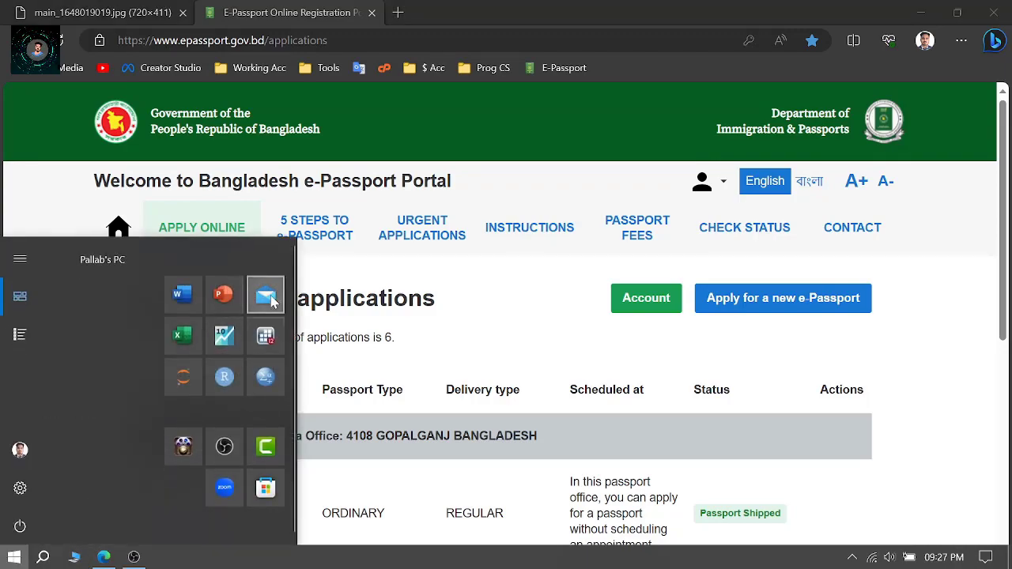
{"action": "left_click", "coordinate": [263, 294]}
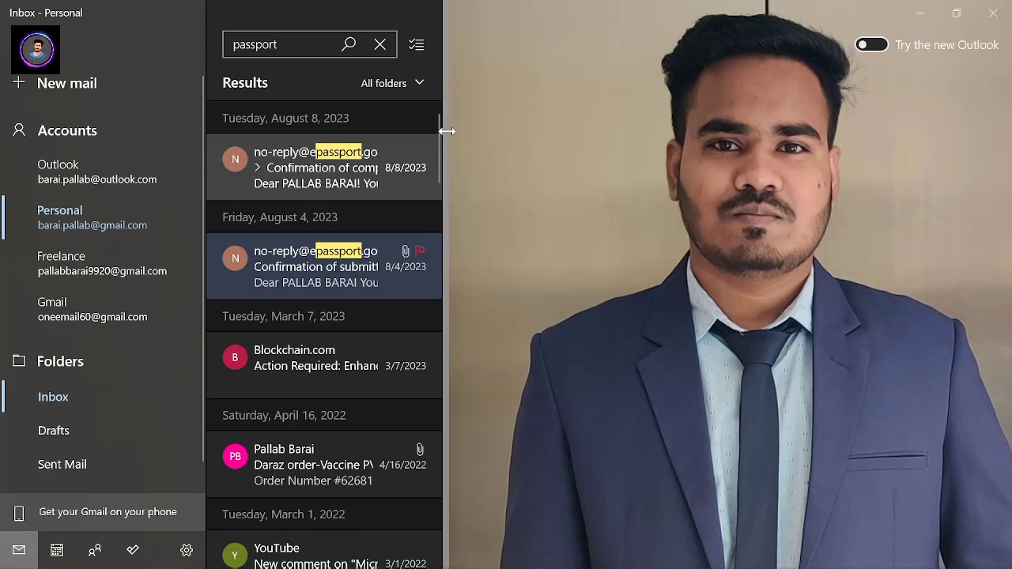
{"action": "left_click", "coordinate": [993, 12]}
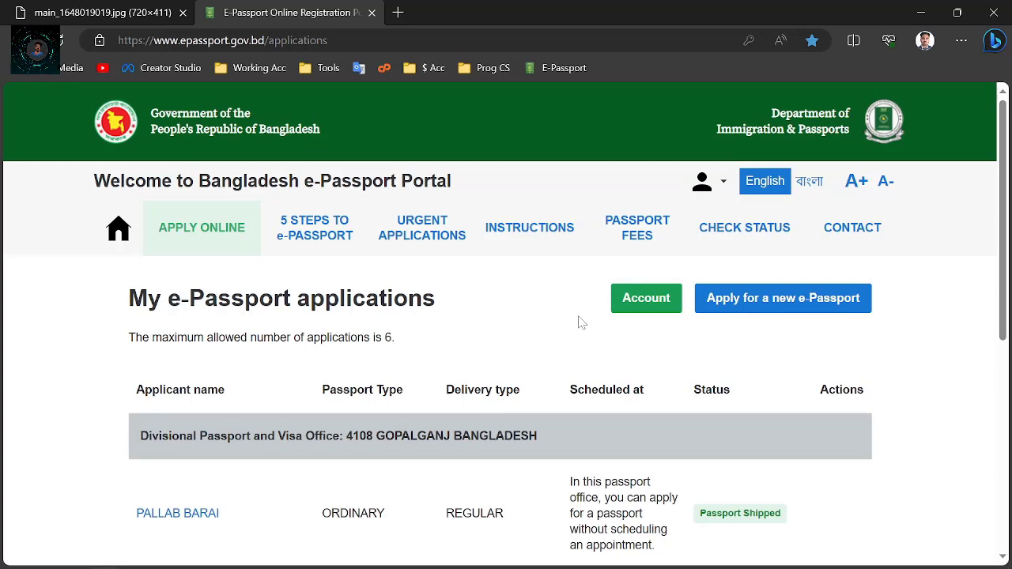
Start a new e-Passport application and save it with Ordinary Passport as the type
{"action": "left_click", "coordinate": [789, 300]}
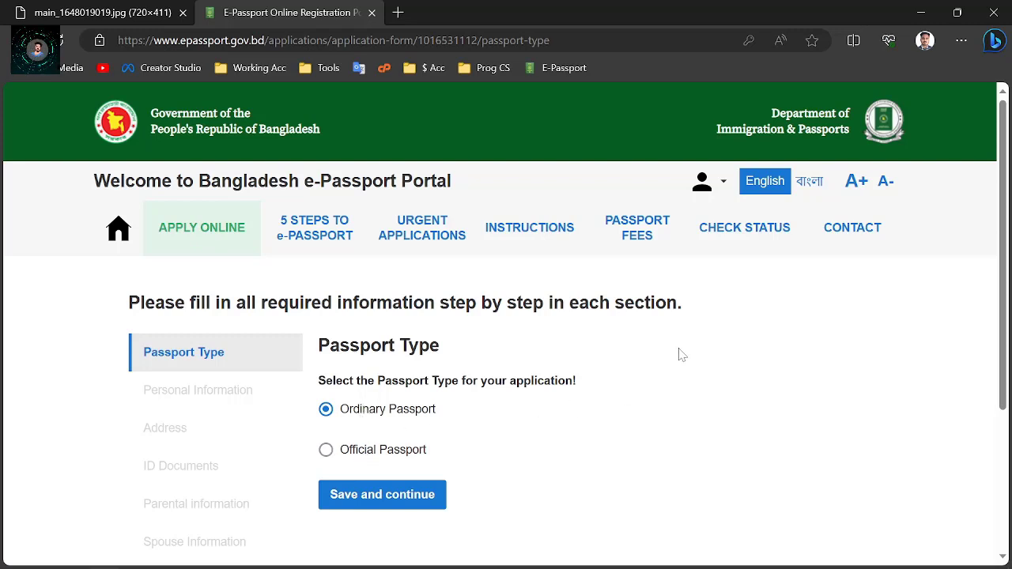
{"action": "scroll", "coordinate": [532, 341], "scroll_direction": "down", "scroll_amount": 2}
{"action": "scroll", "coordinate": [371, 263], "scroll_direction": "up", "scroll_amount": 2}
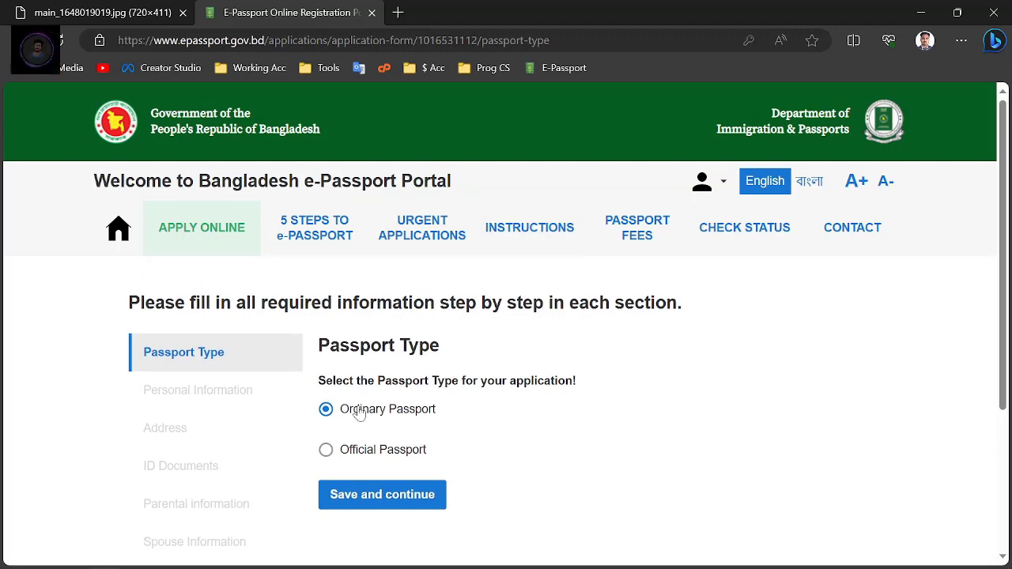
{"action": "left_click", "coordinate": [390, 498]}
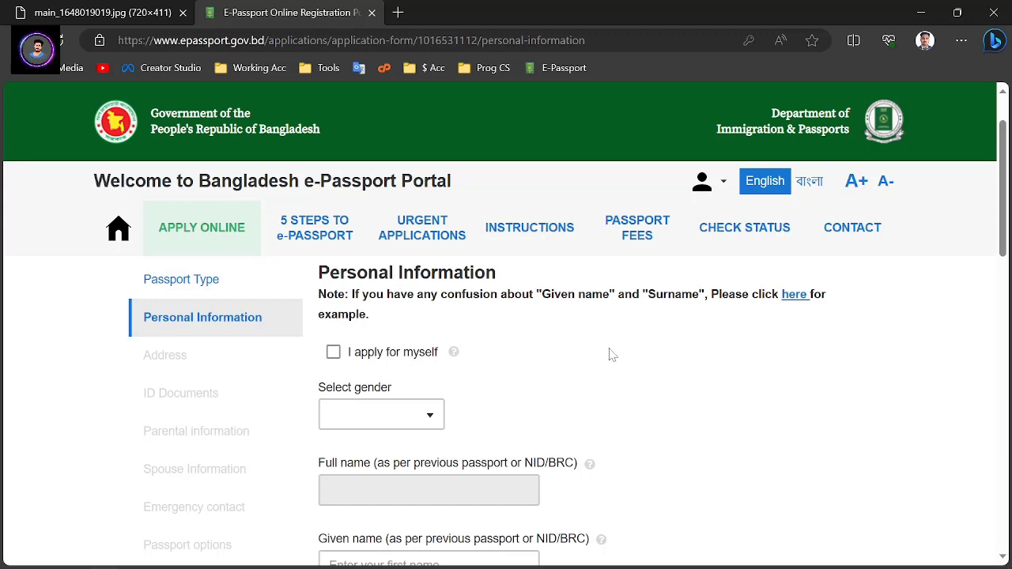
{"action": "left_click", "coordinate": [428, 417]}
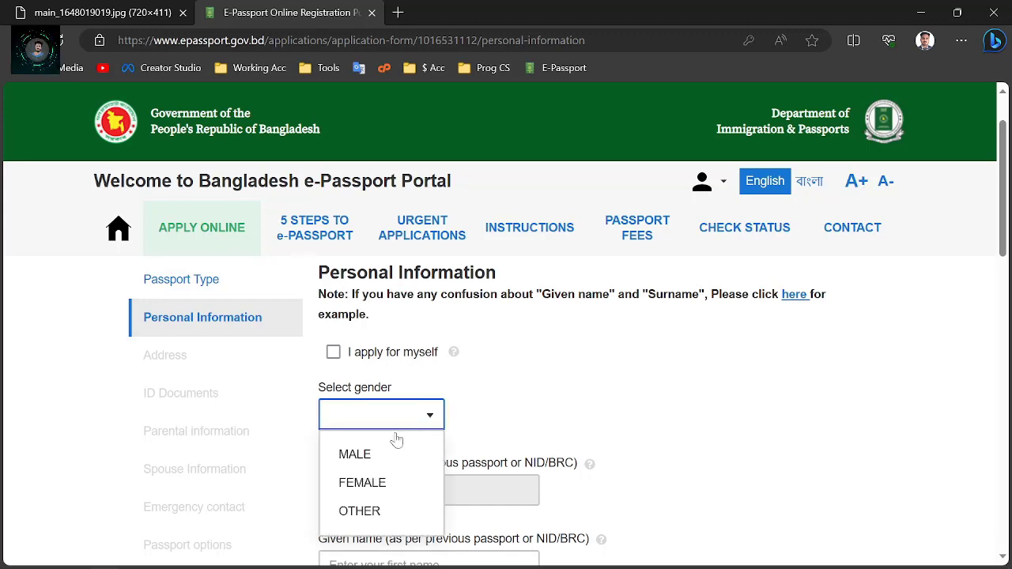
{"action": "left_click", "coordinate": [643, 406]}
{"action": "scroll", "coordinate": [605, 399], "scroll_direction": "down", "scroll_amount": 2}
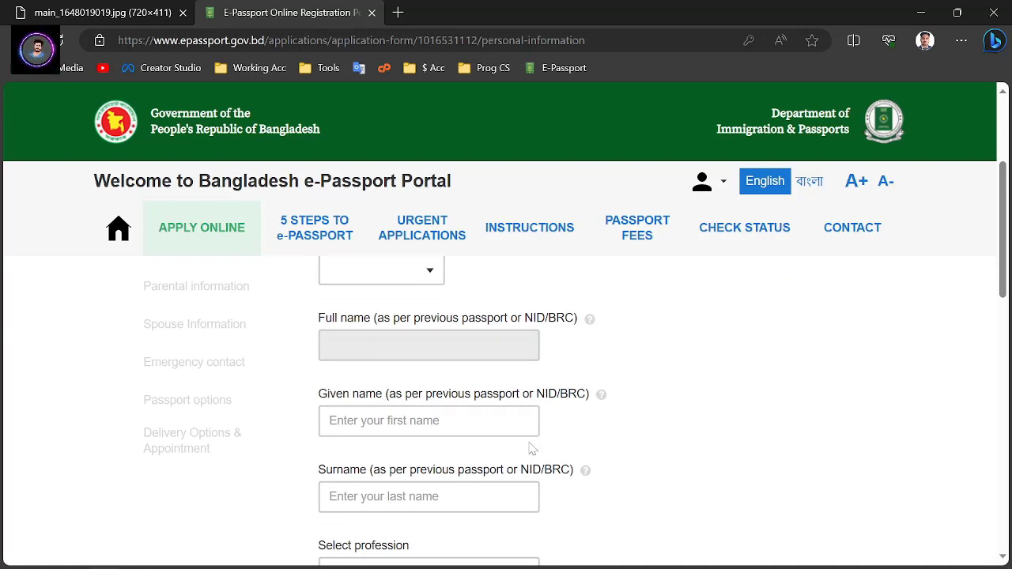
{"action": "scroll", "coordinate": [654, 394], "scroll_direction": "down", "scroll_amount": 1}
{"action": "left_click", "coordinate": [443, 349]}
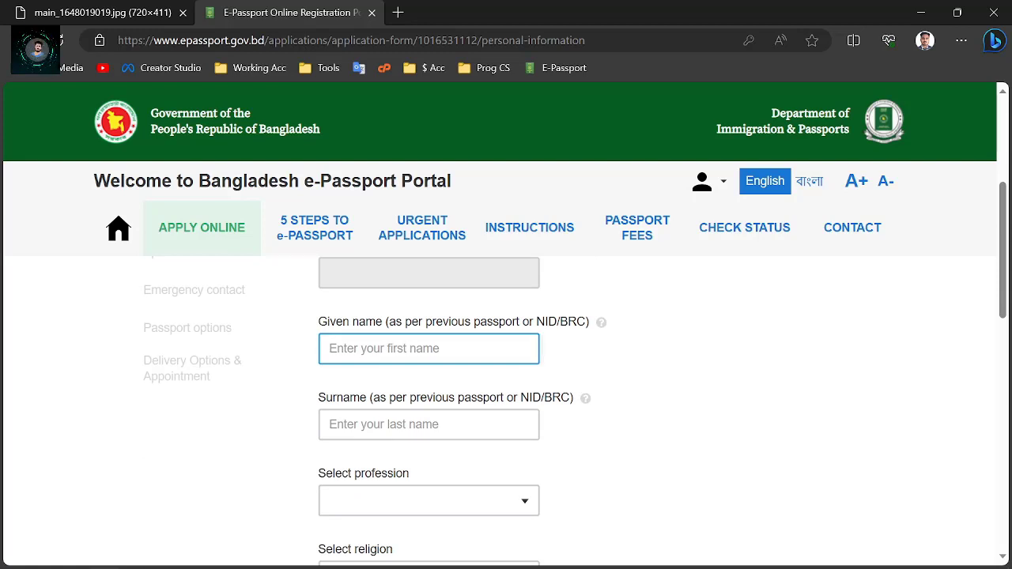
{"action": "left_click", "coordinate": [686, 364]}
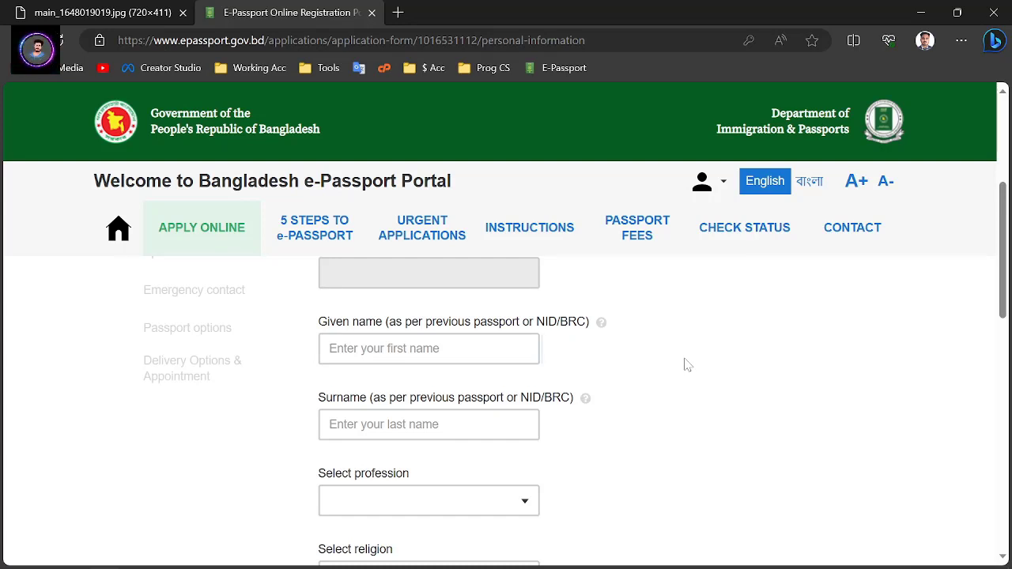
{"action": "left_click", "coordinate": [416, 348]}
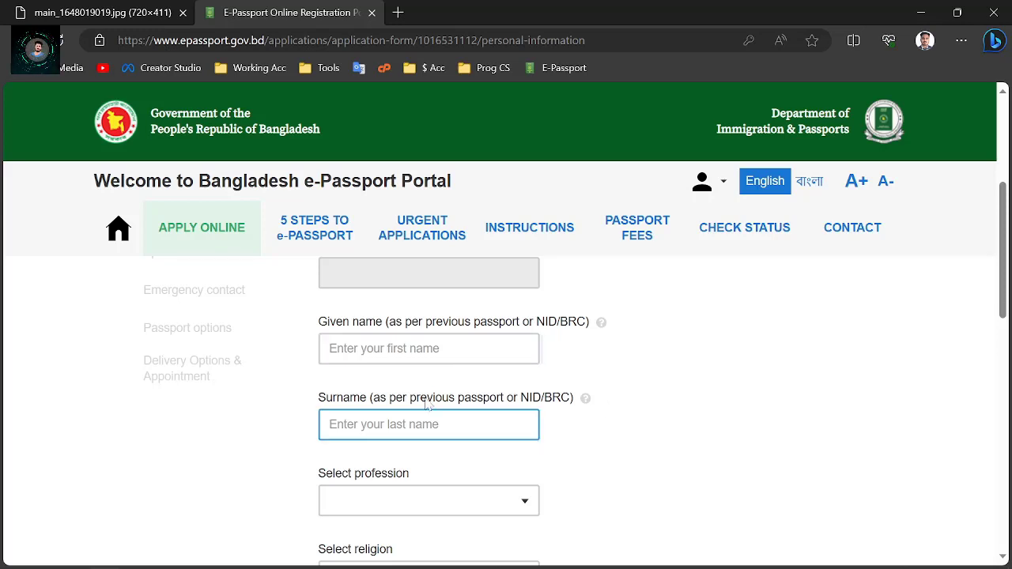
{"action": "scroll", "coordinate": [609, 352], "scroll_direction": "up", "scroll_amount": 1}
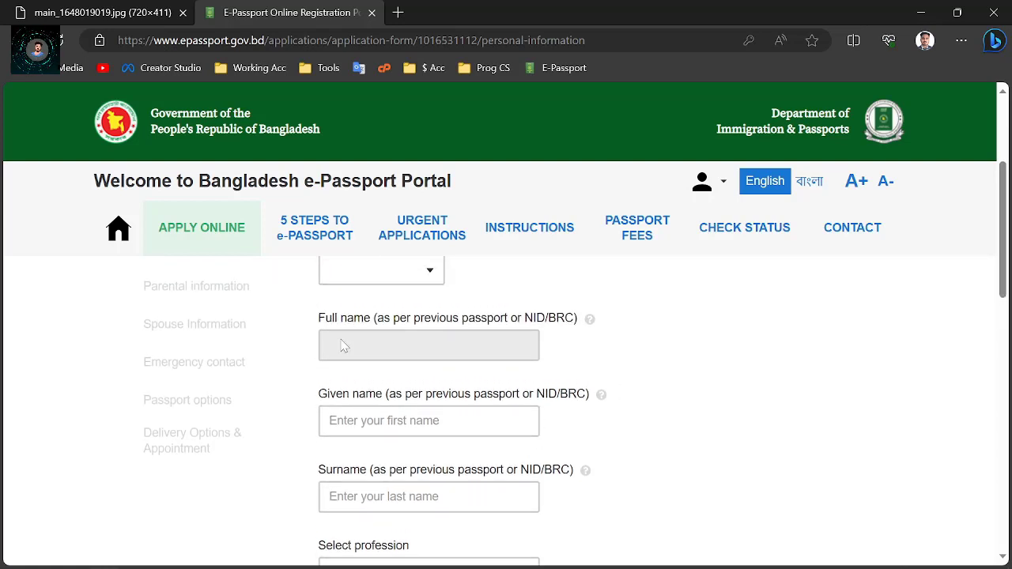
{"action": "scroll", "coordinate": [672, 335], "scroll_direction": "down", "scroll_amount": 1}
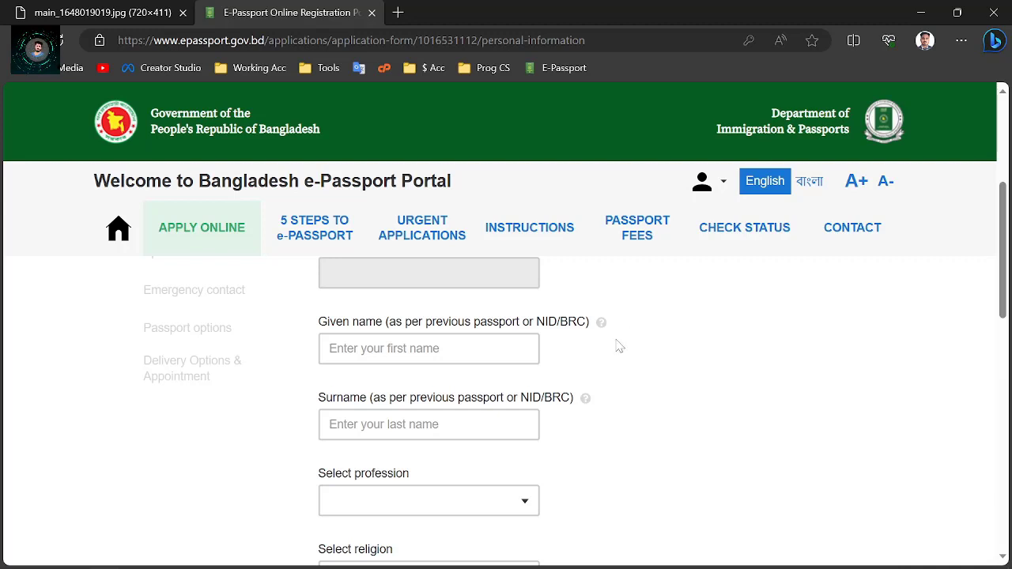
{"action": "scroll", "coordinate": [617, 376], "scroll_direction": "down", "scroll_amount": 1}
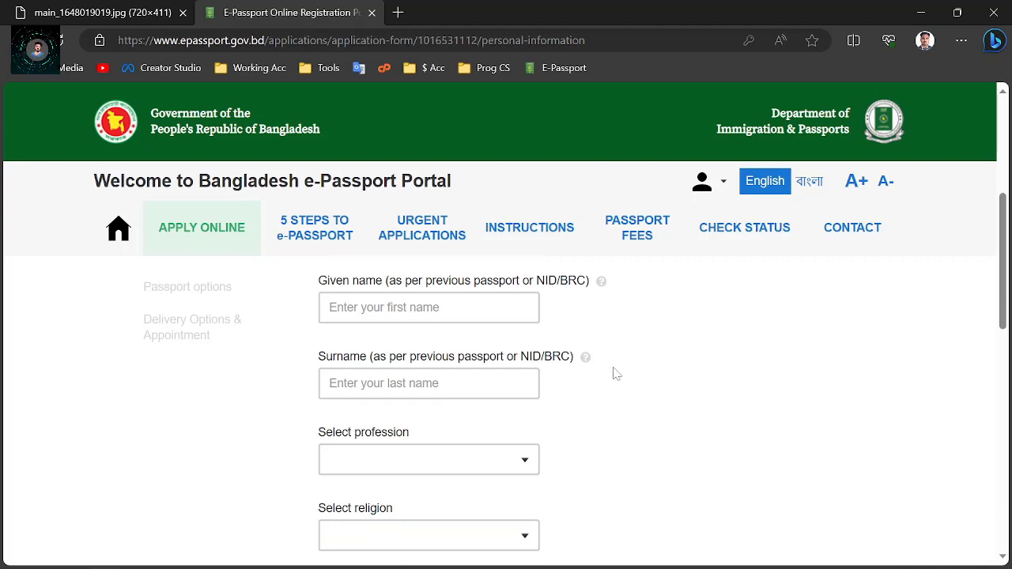
{"action": "left_click", "coordinate": [358, 419]}
{"action": "scroll", "coordinate": [499, 395], "scroll_direction": "down", "scroll_amount": 1}
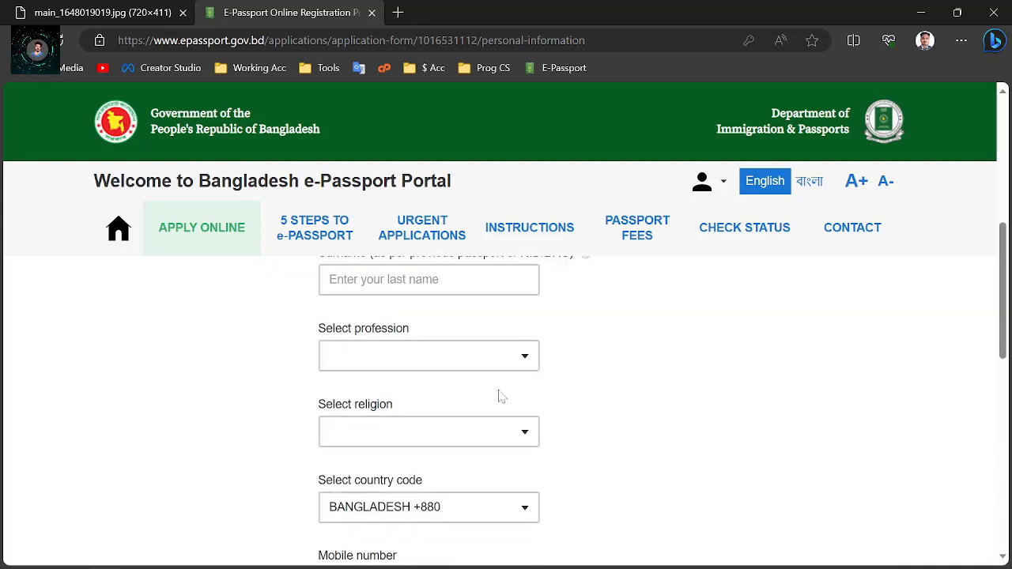
{"action": "left_click", "coordinate": [526, 357]}
{"action": "scroll", "coordinate": [501, 334], "scroll_direction": "up", "scroll_amount": 2}
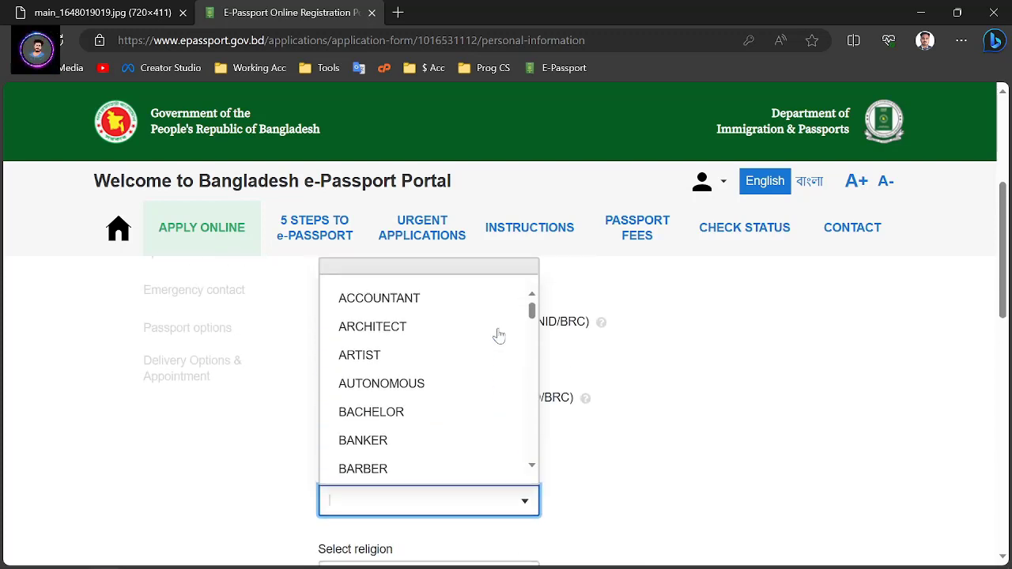
{"action": "scroll", "coordinate": [401, 315], "scroll_direction": "down", "scroll_amount": 1}
{"action": "scroll", "coordinate": [402, 315], "scroll_direction": "down", "scroll_amount": 7}
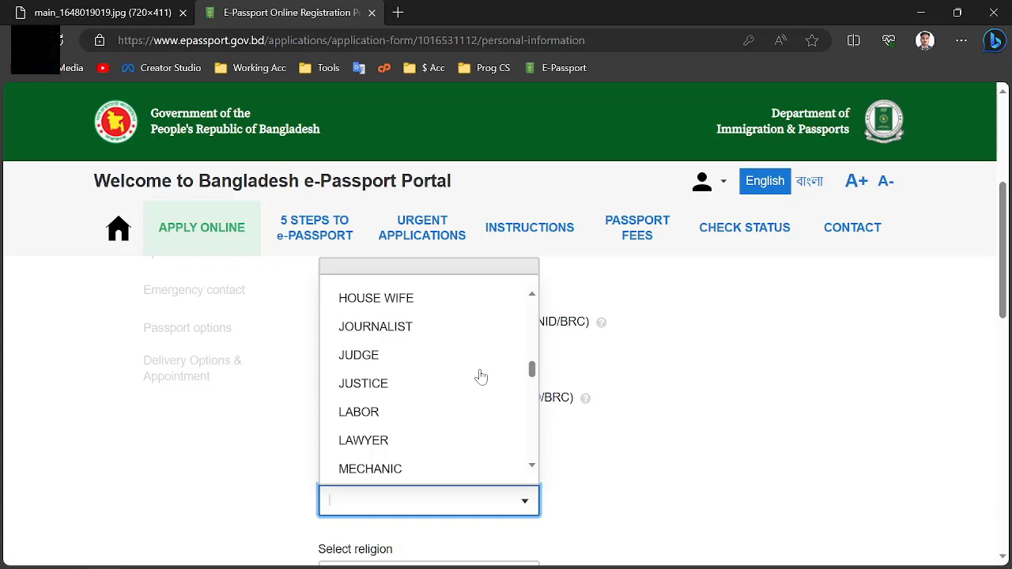
{"action": "scroll", "coordinate": [481, 377], "scroll_direction": "down", "scroll_amount": 15}
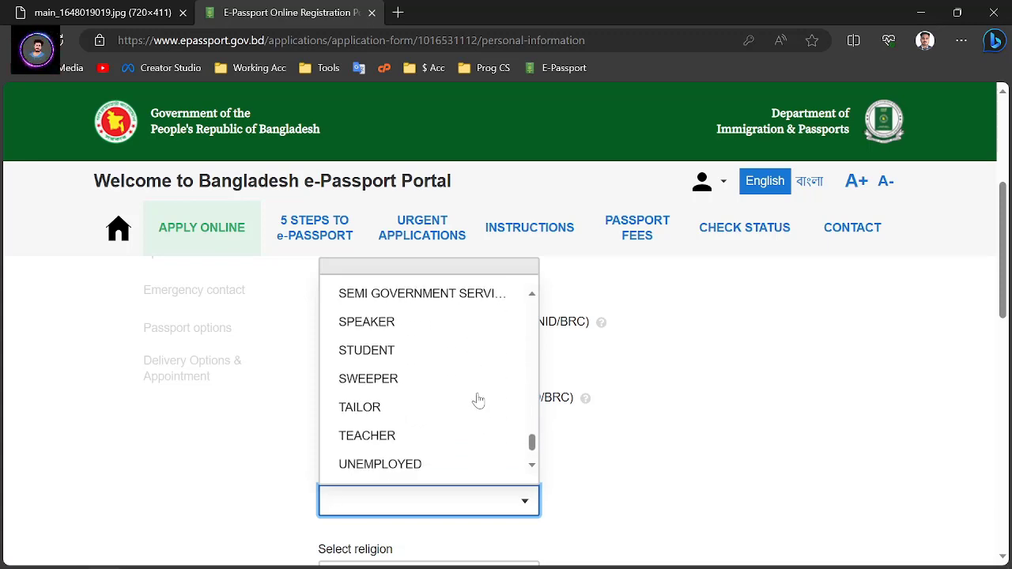
{"action": "scroll", "coordinate": [637, 461], "scroll_direction": "down", "scroll_amount": 2}
{"action": "scroll", "coordinate": [643, 461], "scroll_direction": "up", "scroll_amount": 15}
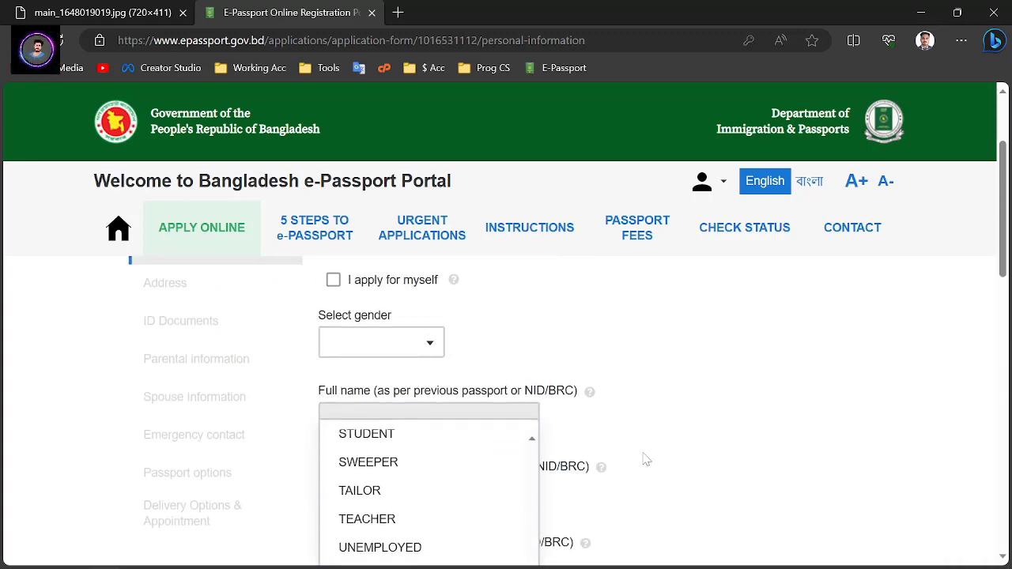
{"action": "scroll", "coordinate": [637, 420], "scroll_direction": "down", "scroll_amount": 2}
{"action": "scroll", "coordinate": [649, 429], "scroll_direction": "up", "scroll_amount": 1}
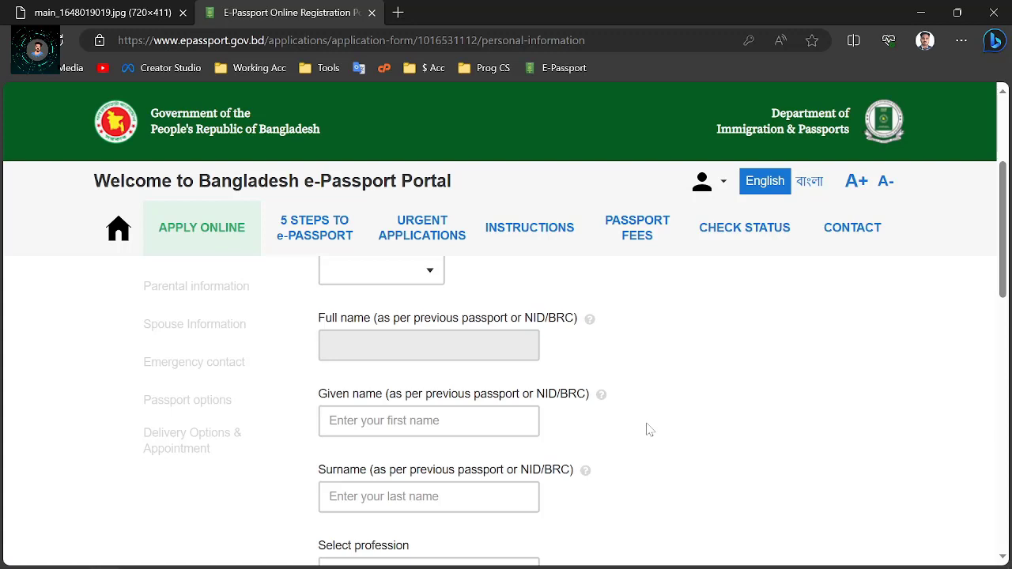
{"action": "scroll", "coordinate": [598, 397], "scroll_direction": "up", "scroll_amount": 1}
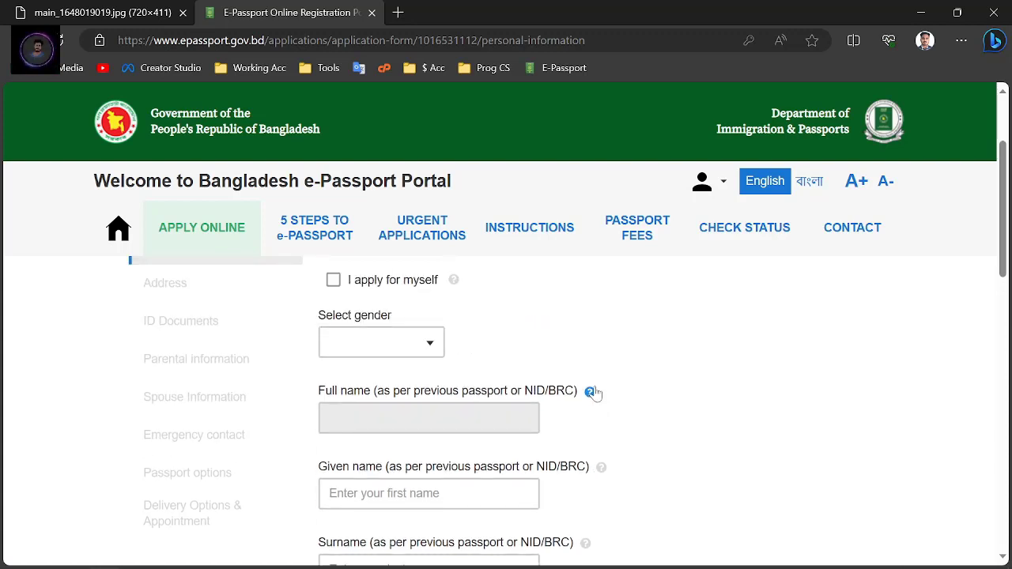
{"action": "scroll", "coordinate": [594, 392], "scroll_direction": "down", "scroll_amount": 1}
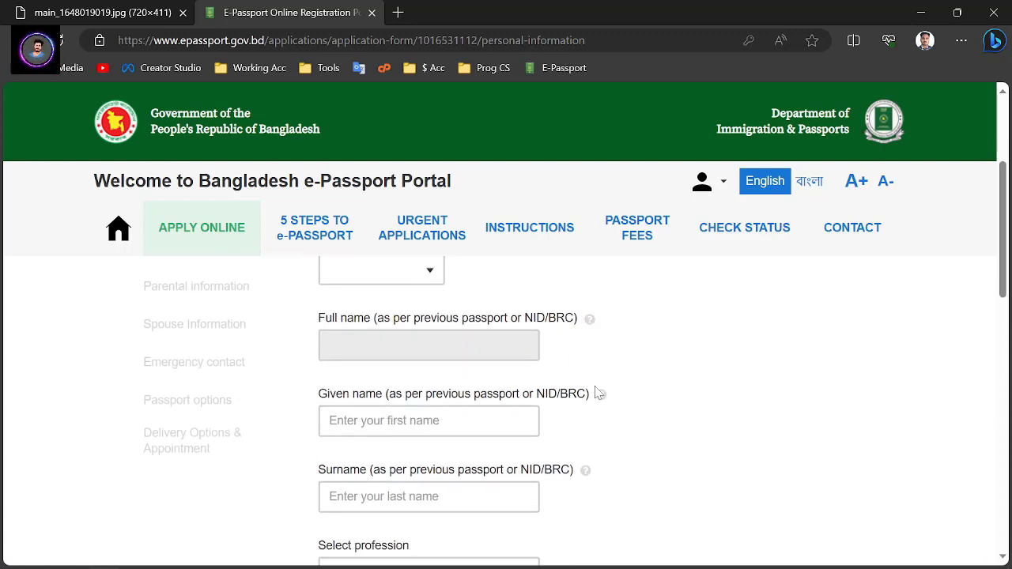
{"action": "scroll", "coordinate": [613, 388], "scroll_direction": "down", "scroll_amount": 2}
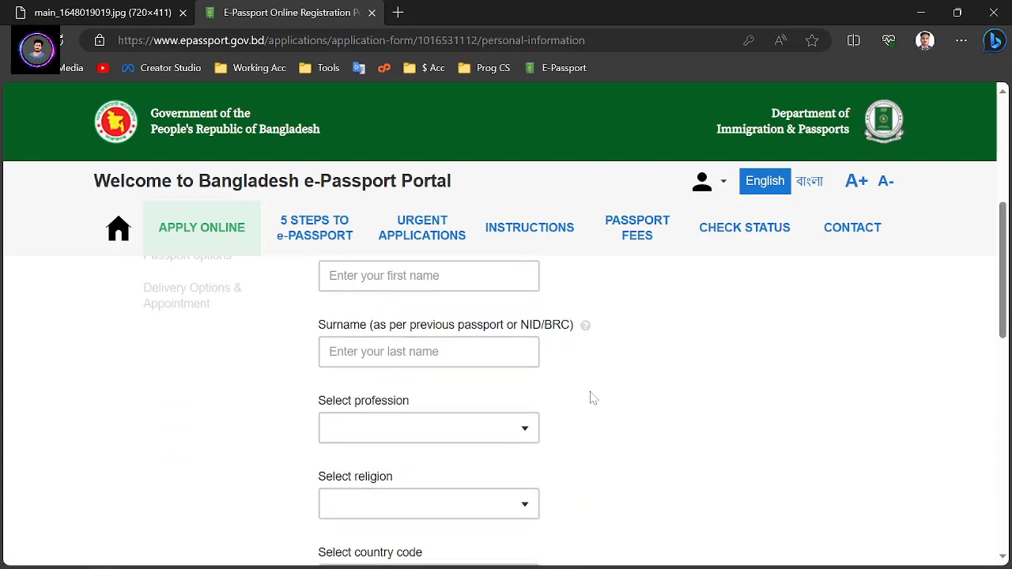
{"action": "left_click", "coordinate": [429, 428]}
{"action": "scroll", "coordinate": [515, 414], "scroll_direction": "down", "scroll_amount": 2}
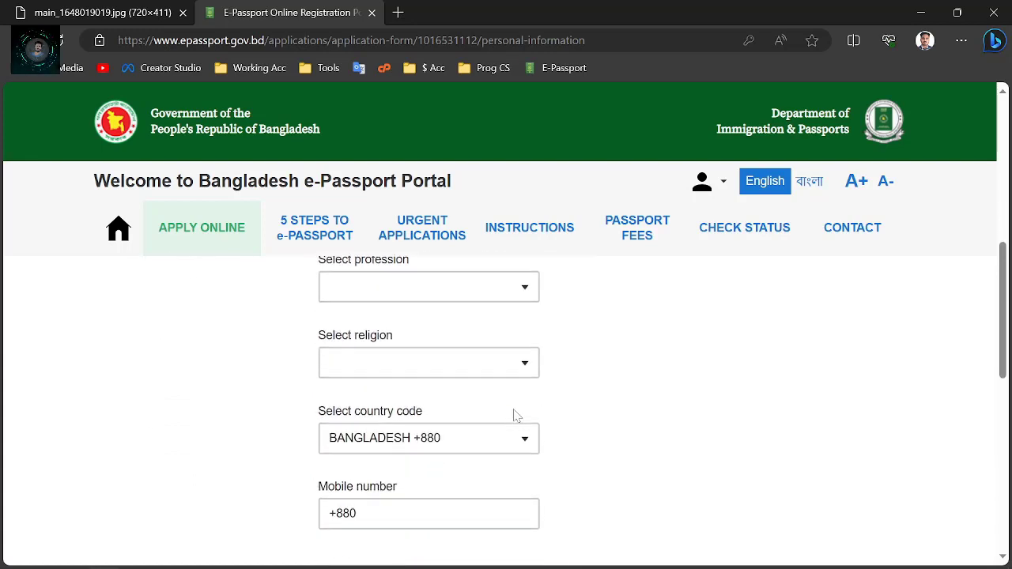
{"action": "left_click", "coordinate": [527, 371]}
{"action": "left_click", "coordinate": [527, 369]}
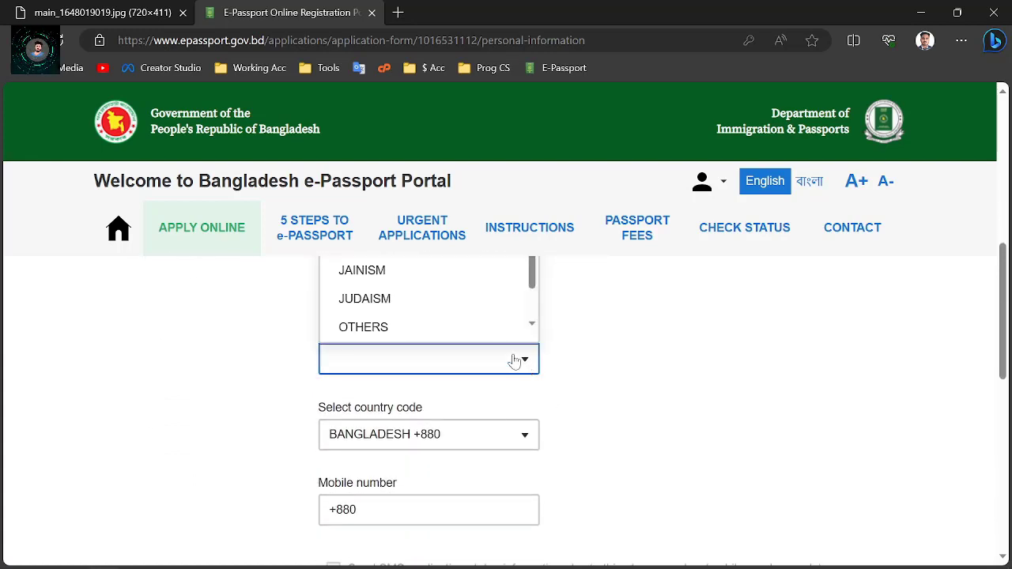
{"action": "left_click", "coordinate": [638, 358]}
{"action": "scroll", "coordinate": [639, 358], "scroll_direction": "down", "scroll_amount": 2}
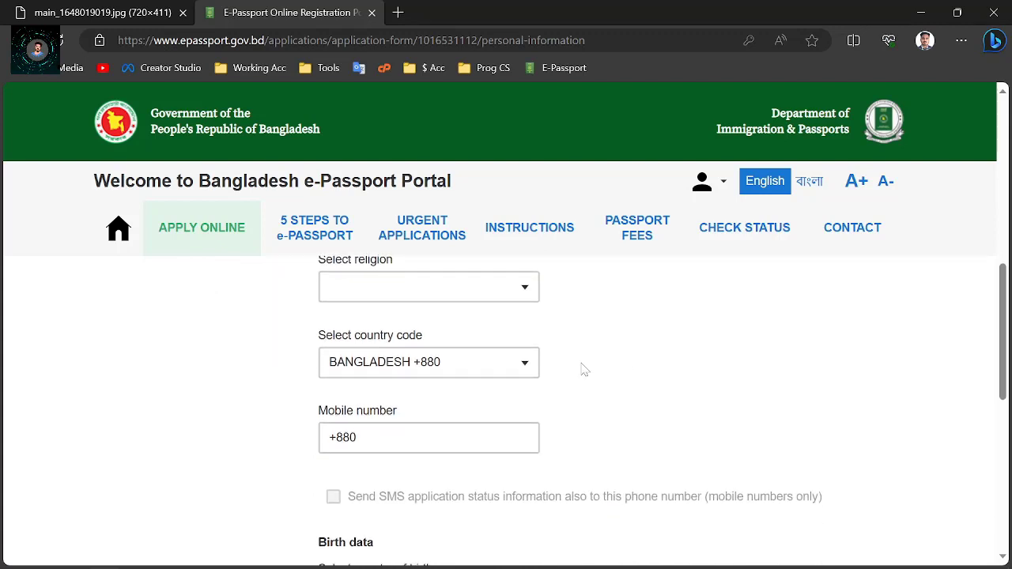
{"action": "scroll", "coordinate": [568, 364], "scroll_direction": "up", "scroll_amount": 1}
{"action": "scroll", "coordinate": [568, 365], "scroll_direction": "up", "scroll_amount": 1}
{"action": "left_click", "coordinate": [525, 370]}
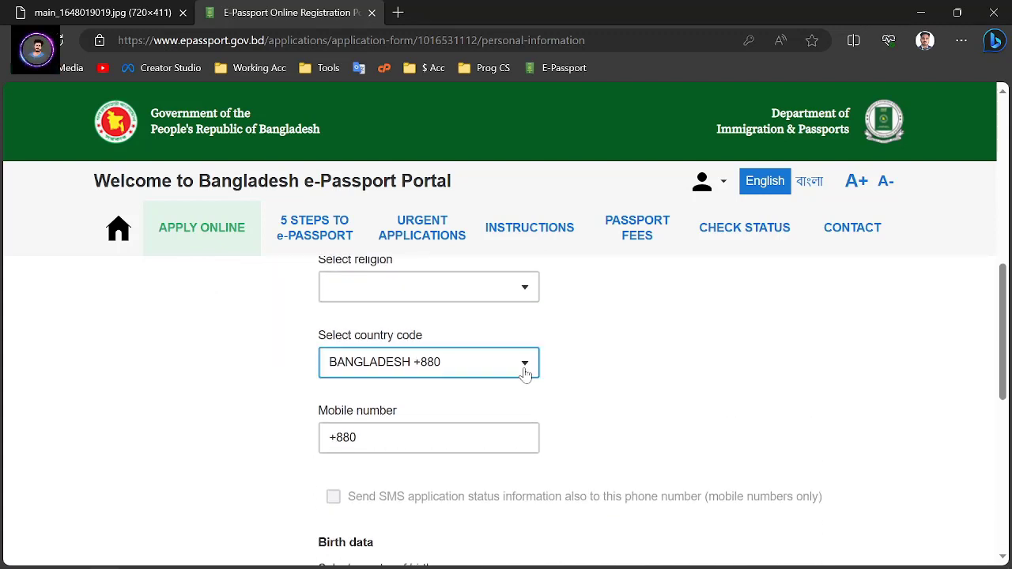
{"action": "left_click", "coordinate": [603, 360]}
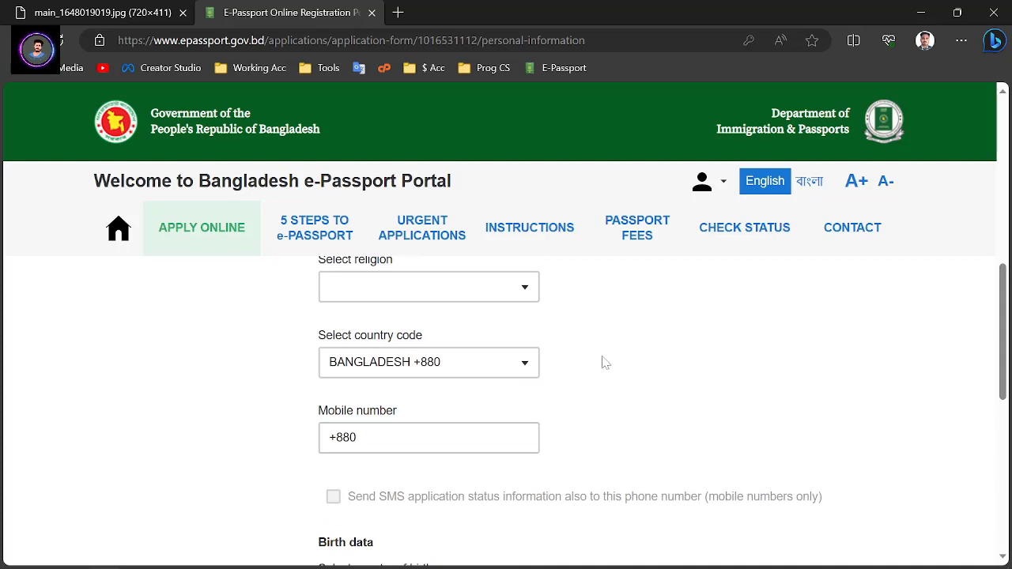
{"action": "left_click", "coordinate": [431, 438]}
{"action": "left_click", "coordinate": [458, 431]}
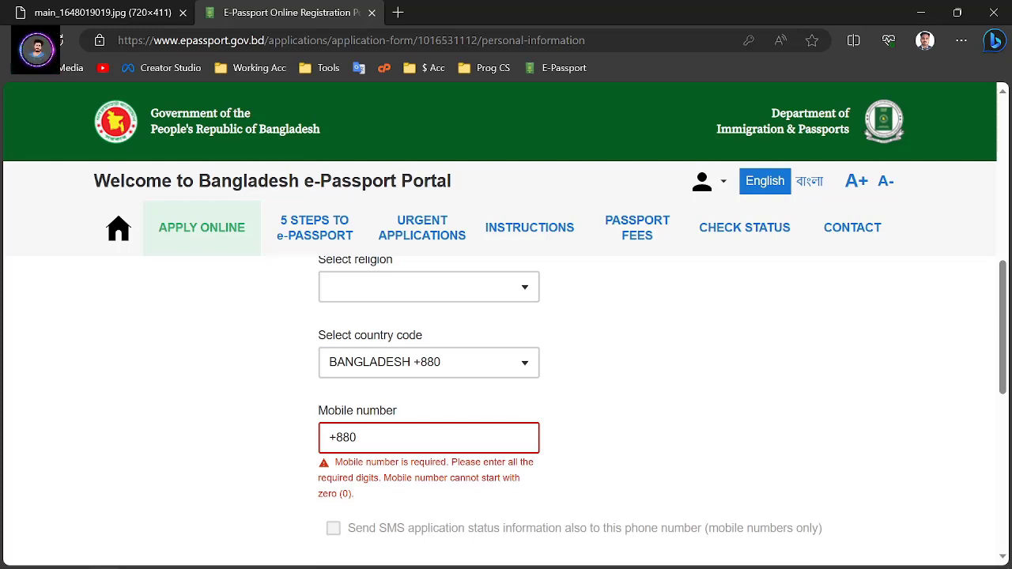
{"action": "scroll", "coordinate": [565, 395], "scroll_direction": "down", "scroll_amount": 2}
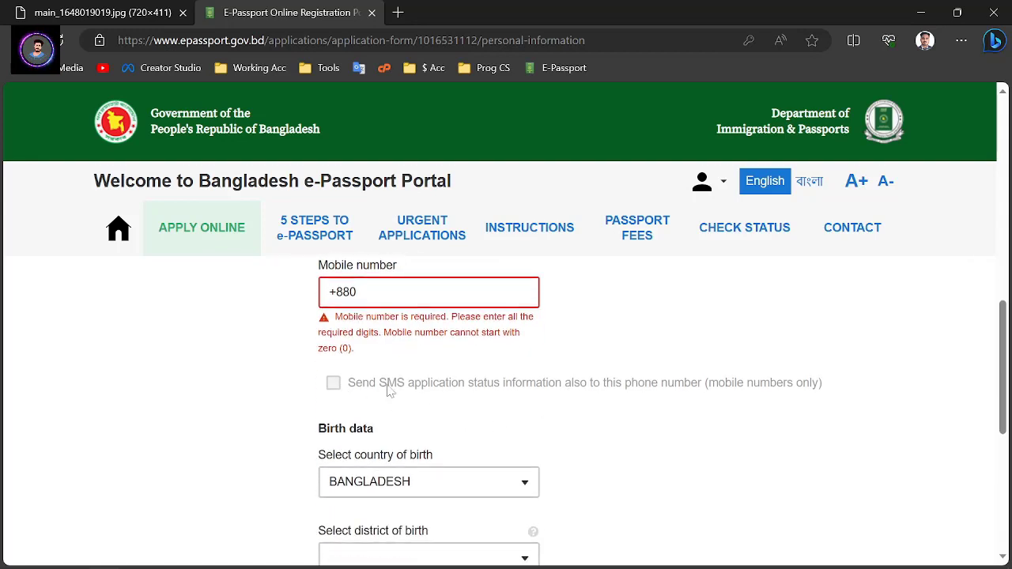
{"action": "scroll", "coordinate": [589, 381], "scroll_direction": "down", "scroll_amount": 2}
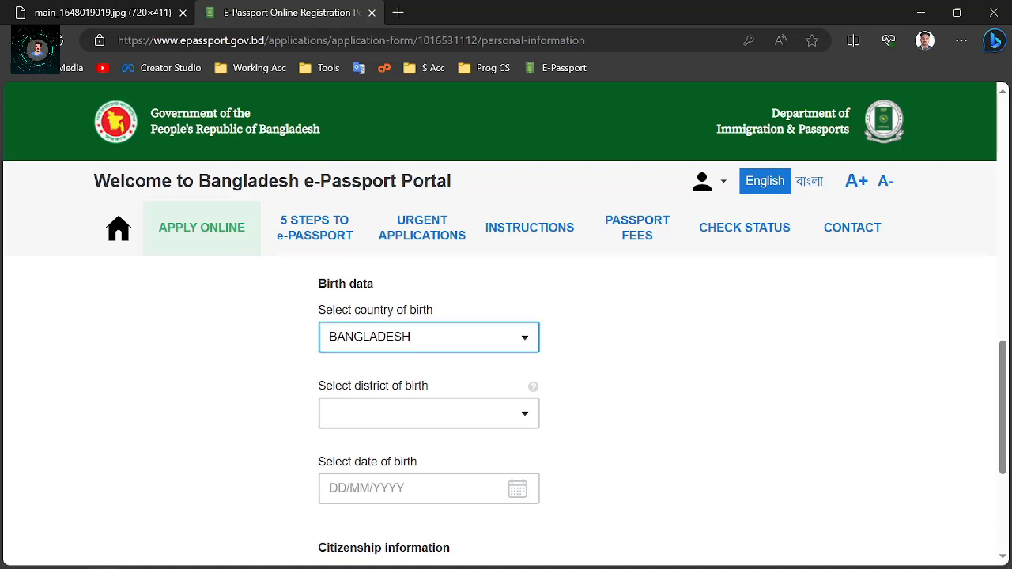
{"action": "scroll", "coordinate": [515, 340], "scroll_direction": "down", "scroll_amount": 1}
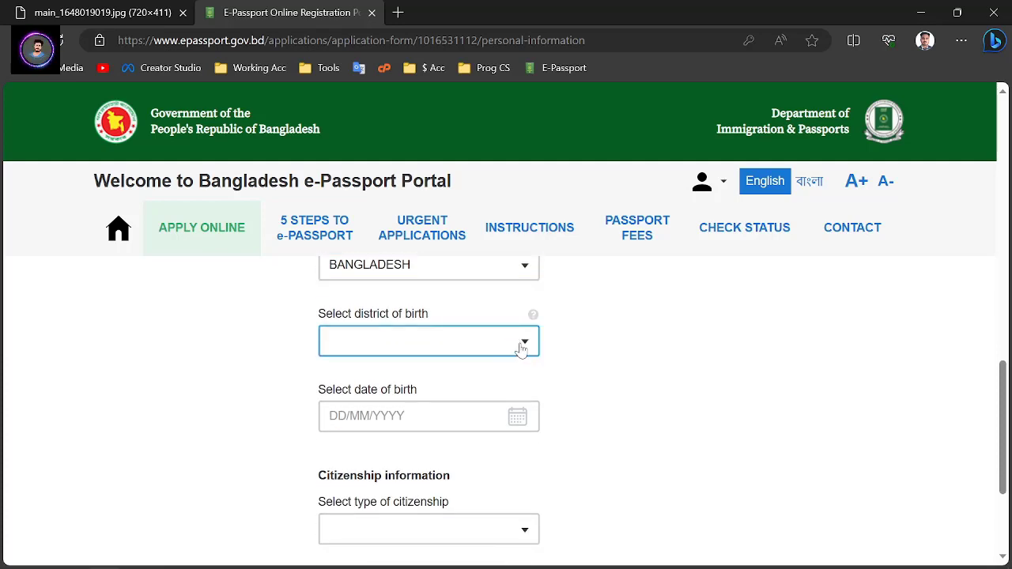
{"action": "left_click", "coordinate": [522, 348]}
{"action": "scroll", "coordinate": [433, 443], "scroll_direction": "up", "scroll_amount": 3}
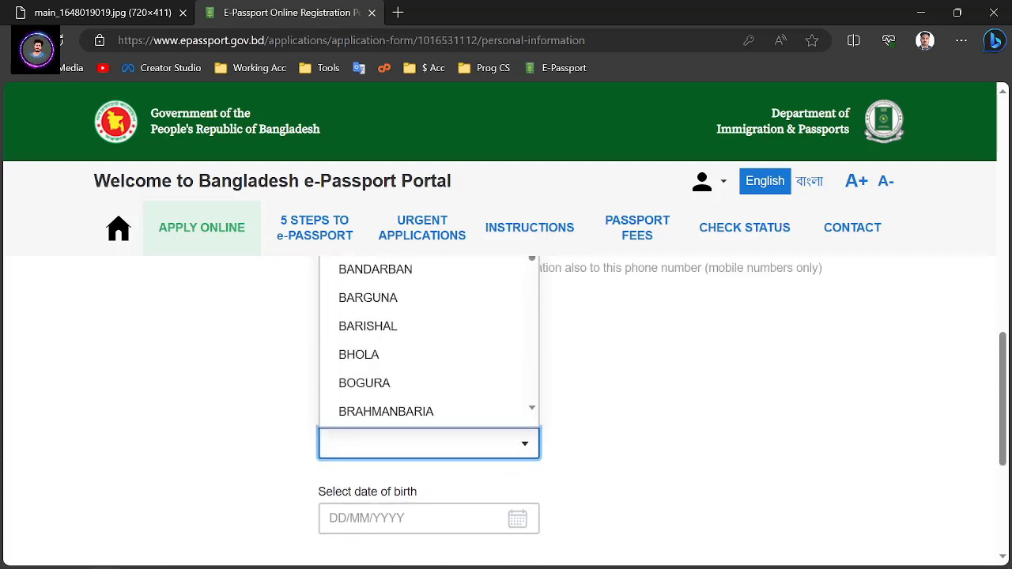
{"action": "left_click", "coordinate": [655, 450]}
{"action": "scroll", "coordinate": [583, 440], "scroll_direction": "down", "scroll_amount": 1}
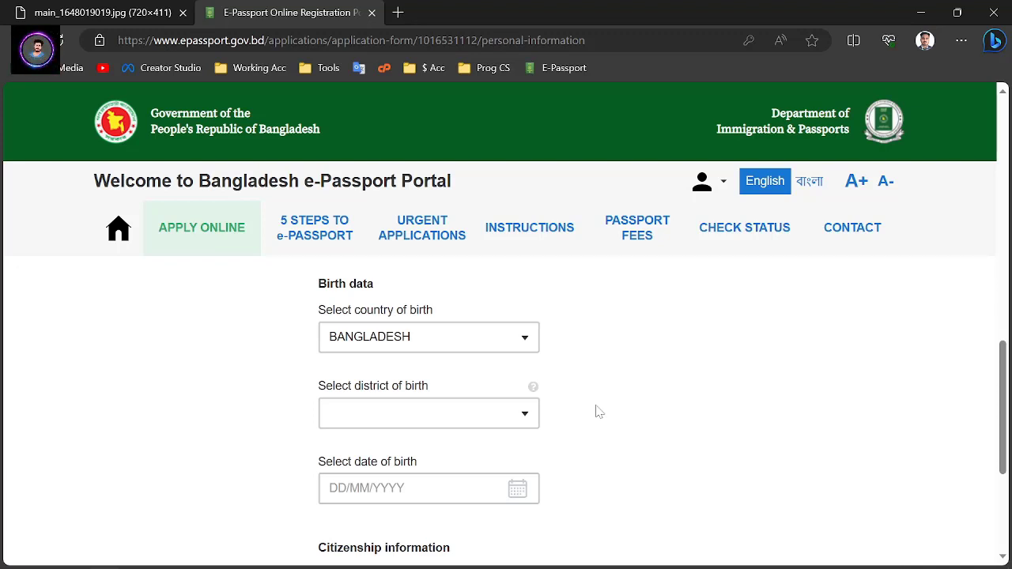
{"action": "key", "text": "Tab"}
{"action": "scroll", "coordinate": [488, 403], "scroll_direction": "down", "scroll_amount": 1}
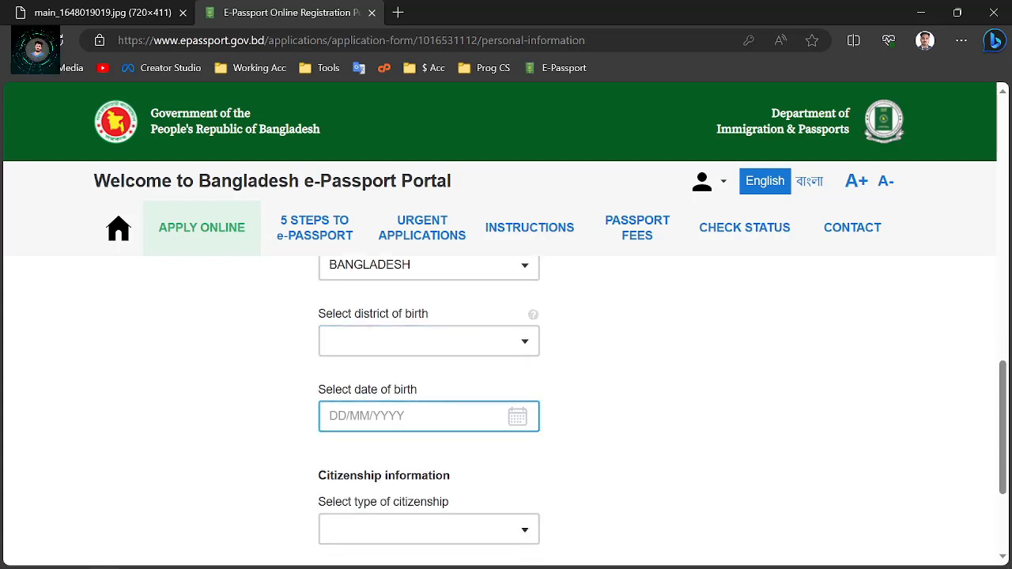
{"action": "left_click", "coordinate": [518, 417]}
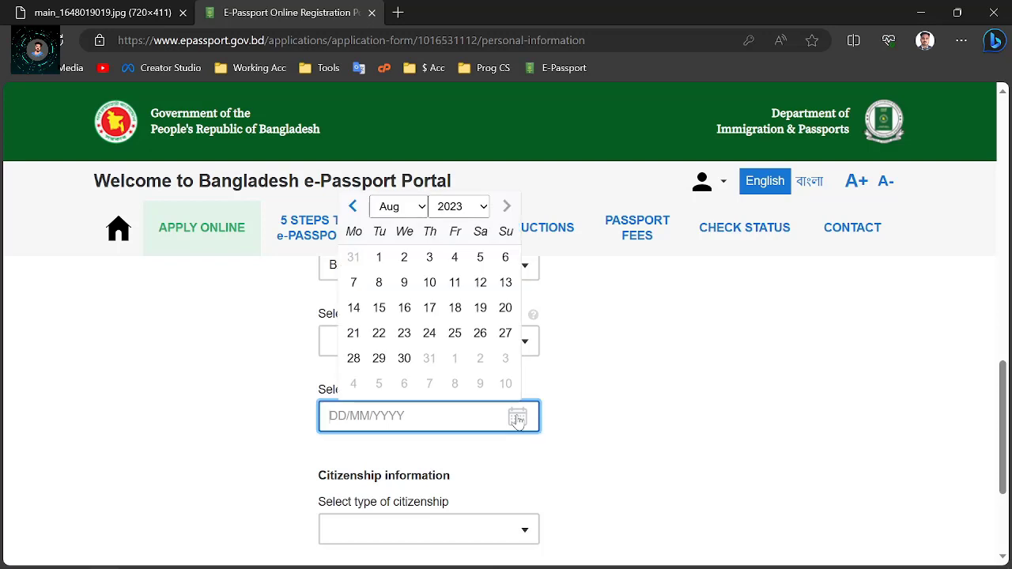
{"action": "left_click", "coordinate": [463, 206]}
{"action": "scroll", "coordinate": [455, 356], "scroll_direction": "up", "scroll_amount": 5}
{"action": "left_click", "coordinate": [400, 206]}
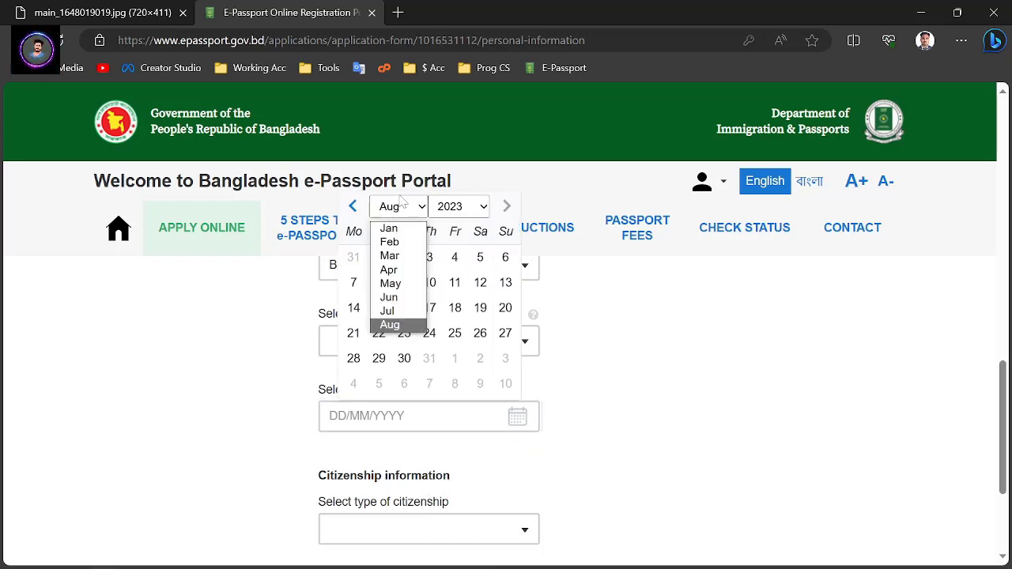
{"action": "left_click", "coordinate": [579, 367]}
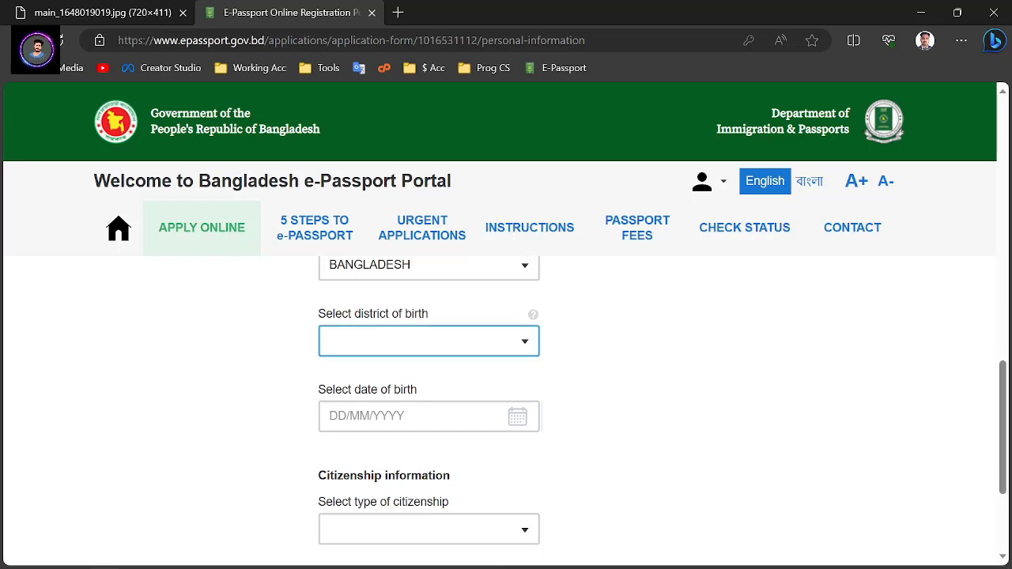
{"action": "scroll", "coordinate": [409, 390], "scroll_direction": "down", "scroll_amount": 2}
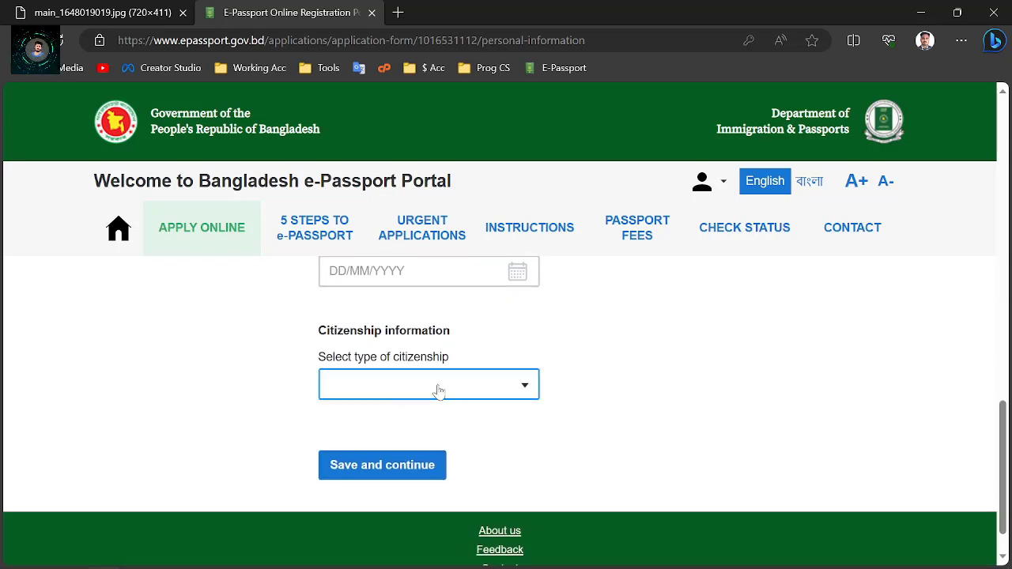
{"action": "left_click", "coordinate": [439, 391]}
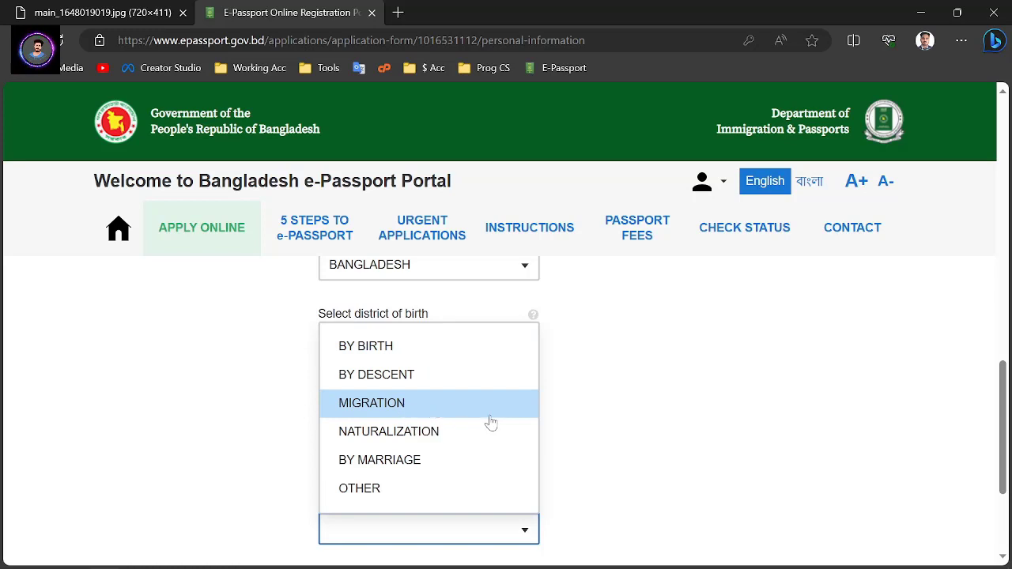
{"action": "left_click", "coordinate": [656, 431]}
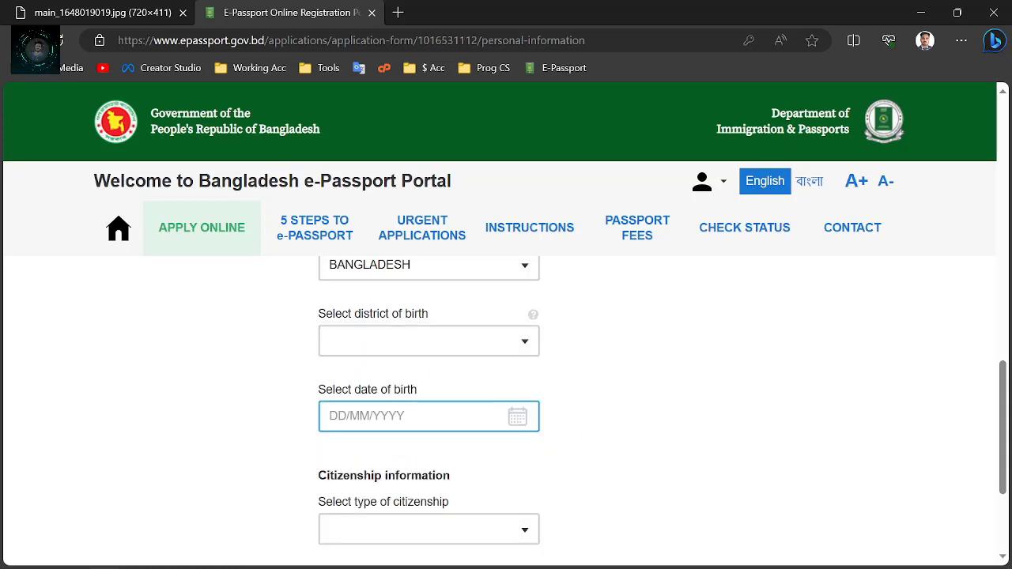
{"action": "scroll", "coordinate": [401, 406], "scroll_direction": "down", "scroll_amount": 2}
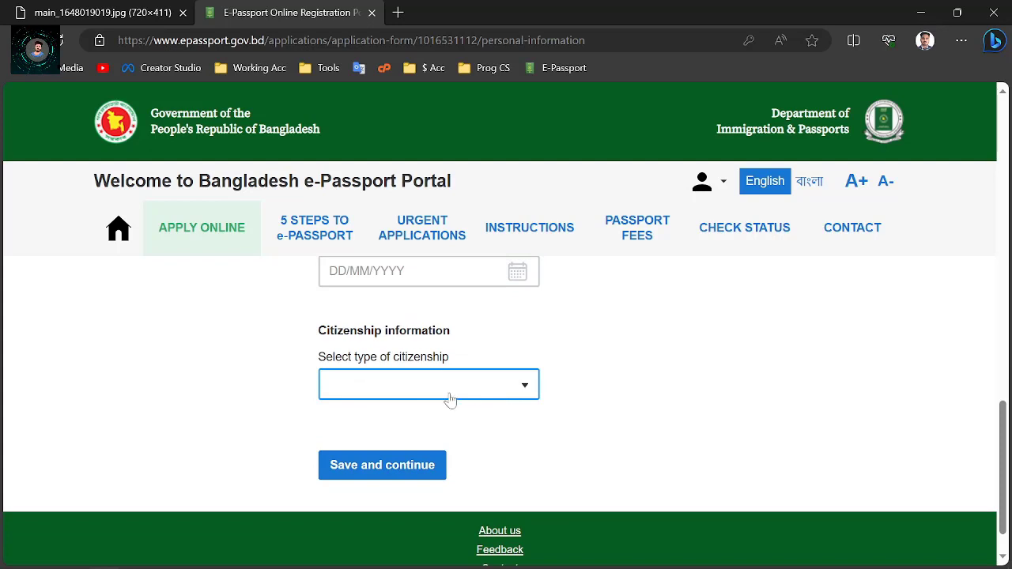
Save the personal information and go on to the Address step
{"action": "left_click", "coordinate": [389, 471]}
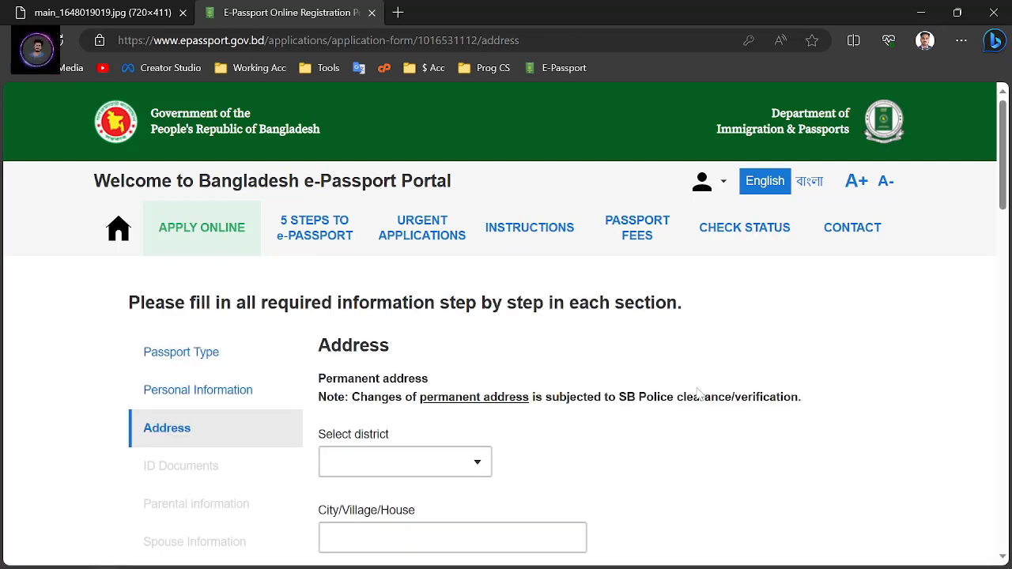
{"action": "scroll", "coordinate": [545, 362], "scroll_direction": "down", "scroll_amount": 2}
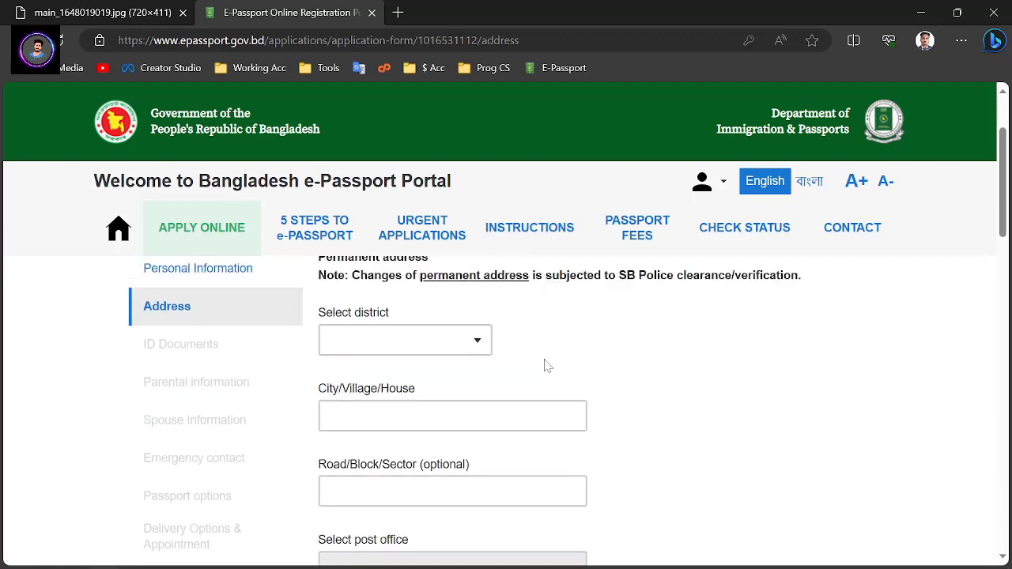
{"action": "scroll", "coordinate": [153, 384], "scroll_direction": "up", "scroll_amount": 1}
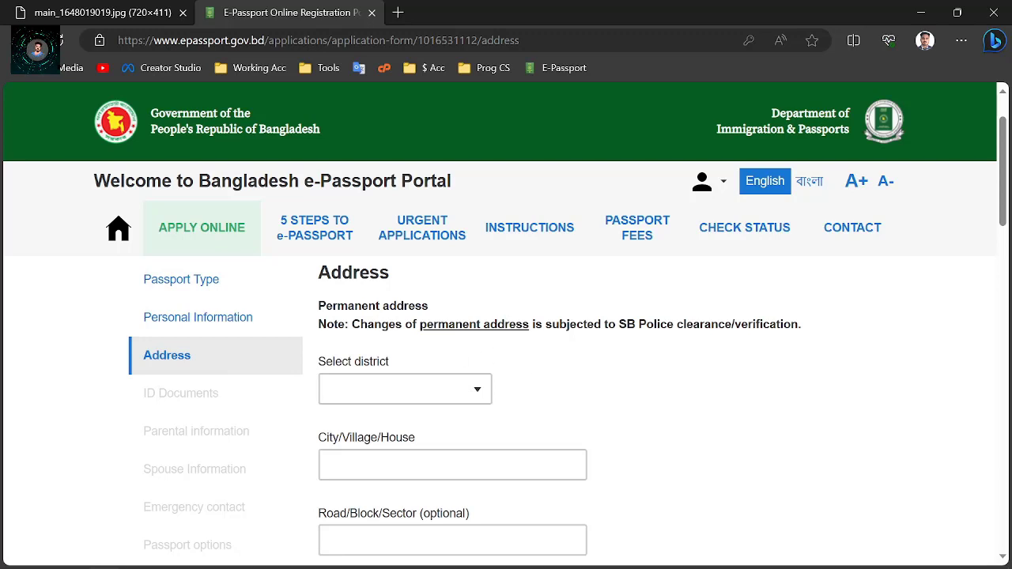
{"action": "scroll", "coordinate": [537, 341], "scroll_direction": "down", "scroll_amount": 1}
Open the permanent district list and step through the City/Village/House and Road/Block/Sector fields to post office
{"action": "left_click", "coordinate": [443, 317]}
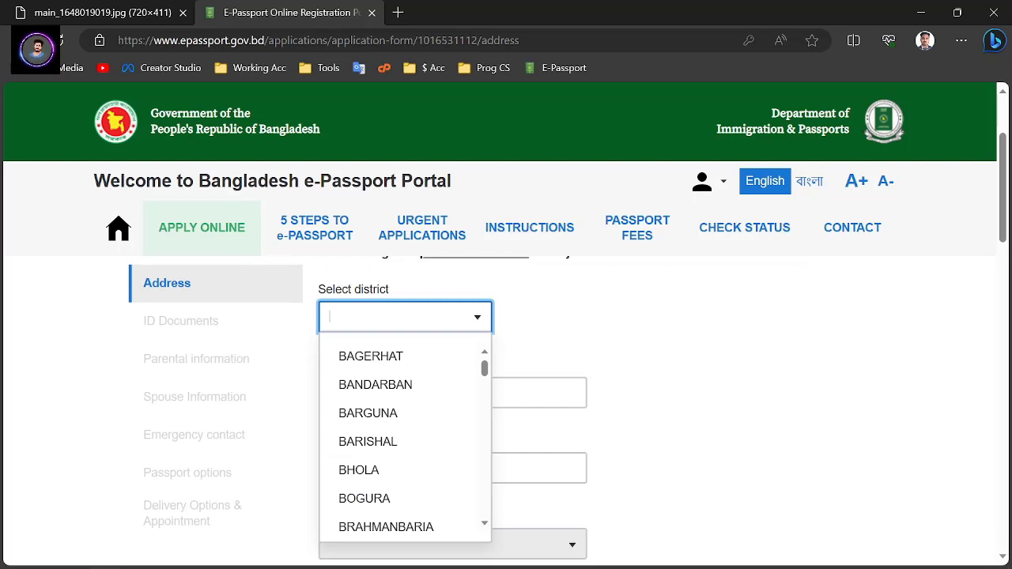
{"action": "scroll", "coordinate": [764, 339], "scroll_direction": "down", "scroll_amount": 1}
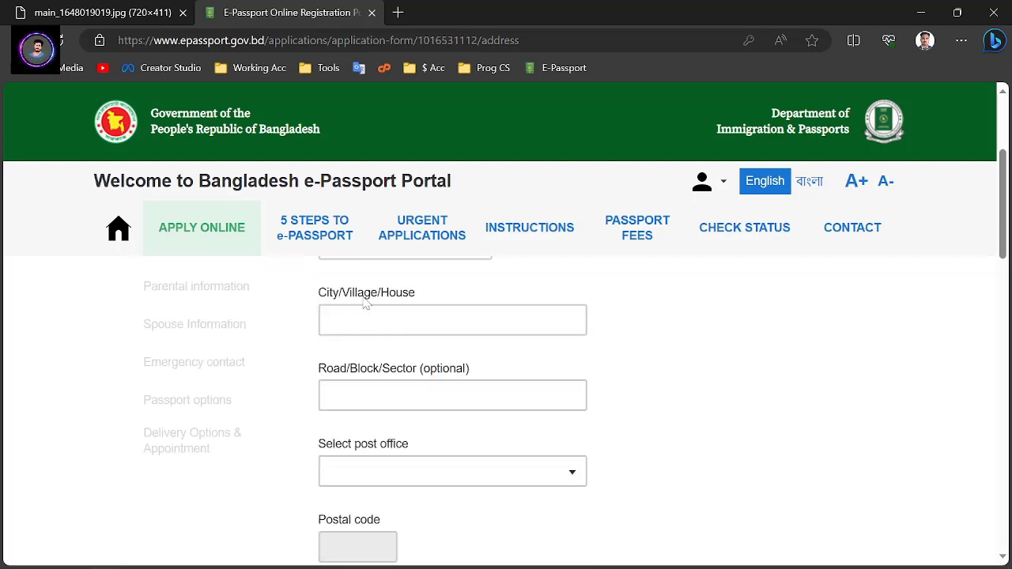
{"action": "left_click", "coordinate": [415, 319]}
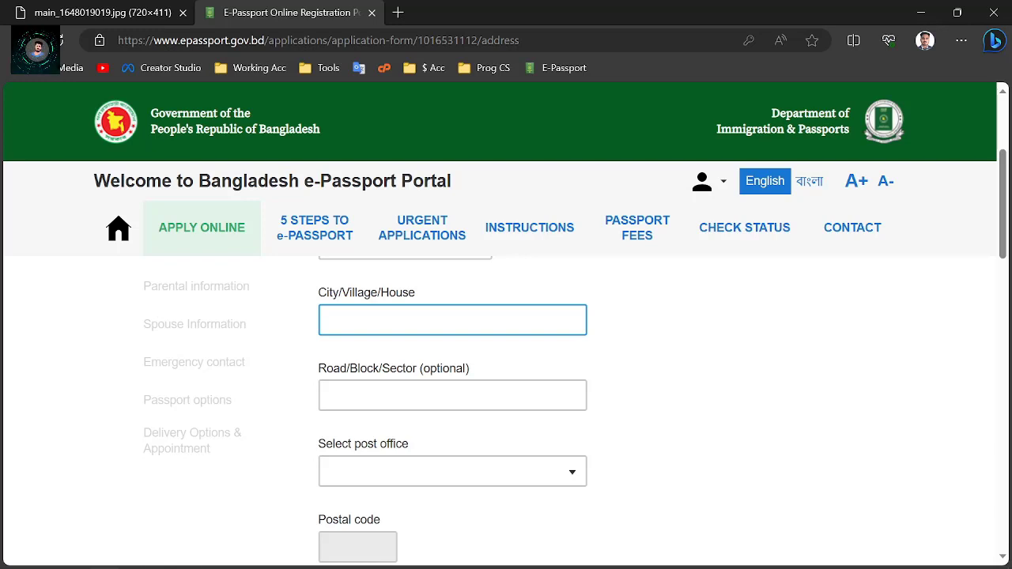
{"action": "left_click", "coordinate": [544, 381]}
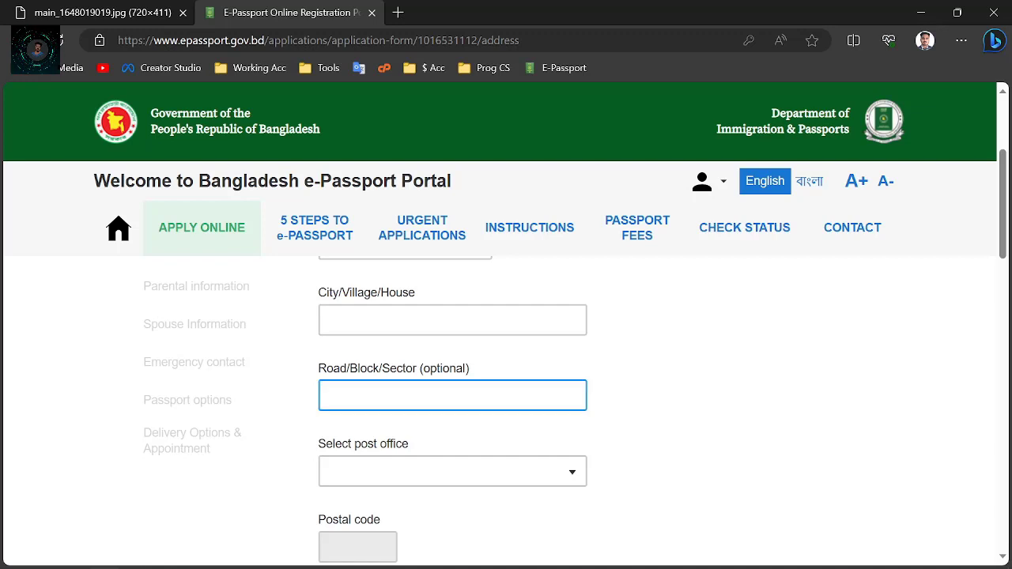
{"action": "scroll", "coordinate": [506, 395], "scroll_direction": "down", "scroll_amount": 1}
{"action": "key", "text": "Tab"}
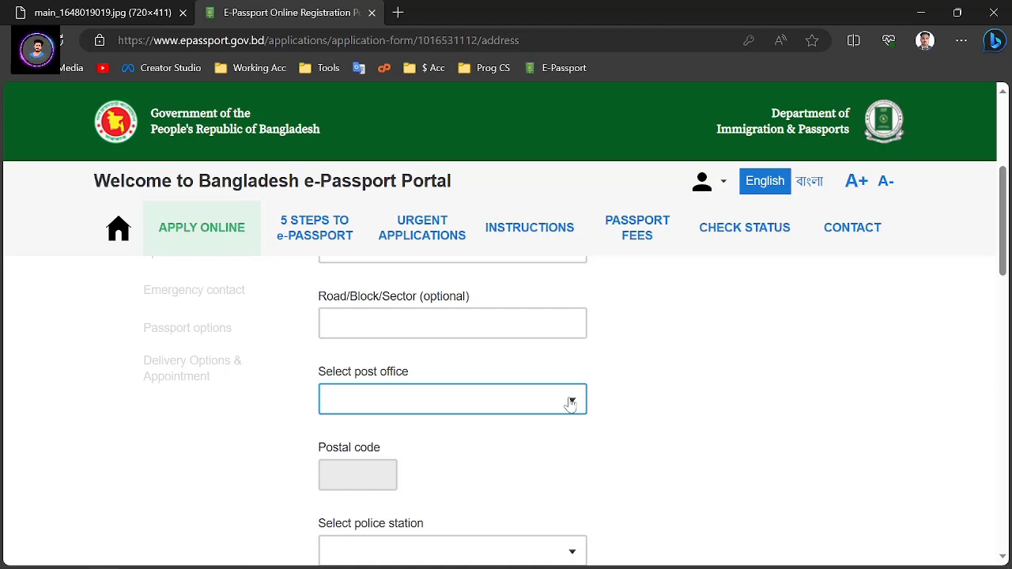
Open the post office list, scroll through it, and close it without choosing
{"action": "left_click", "coordinate": [477, 427]}
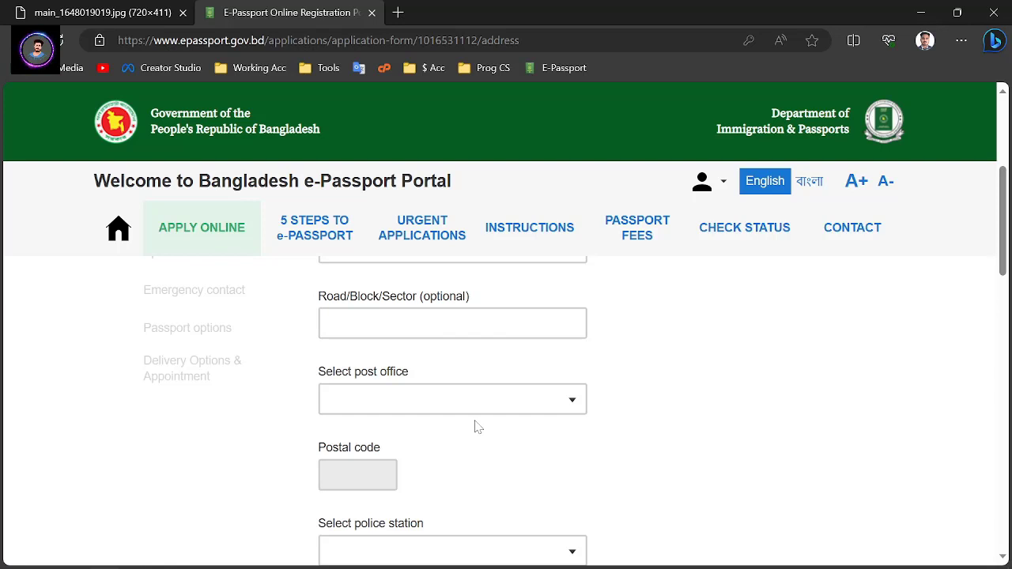
{"action": "left_click", "coordinate": [567, 404]}
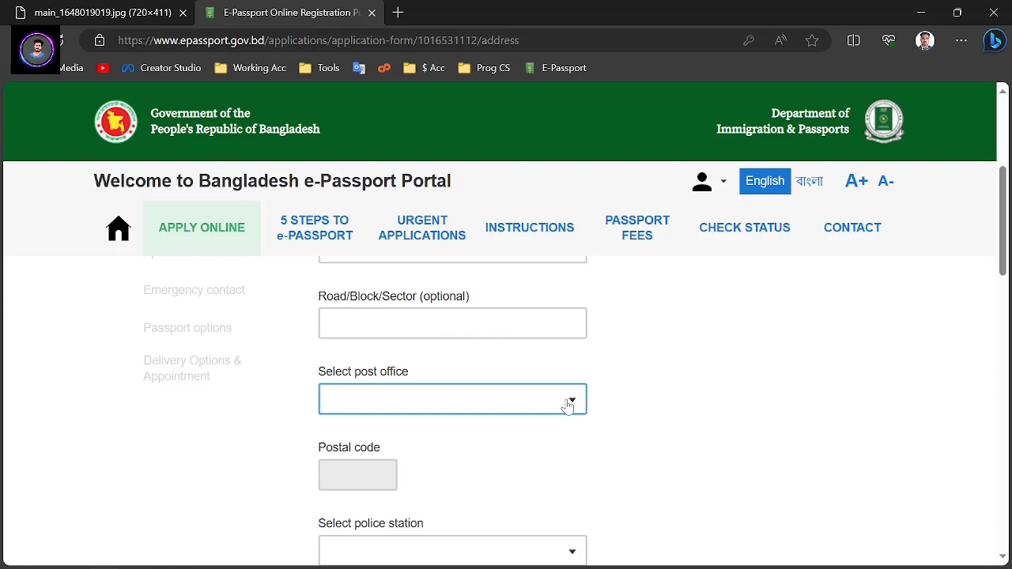
{"action": "left_click", "coordinate": [568, 404]}
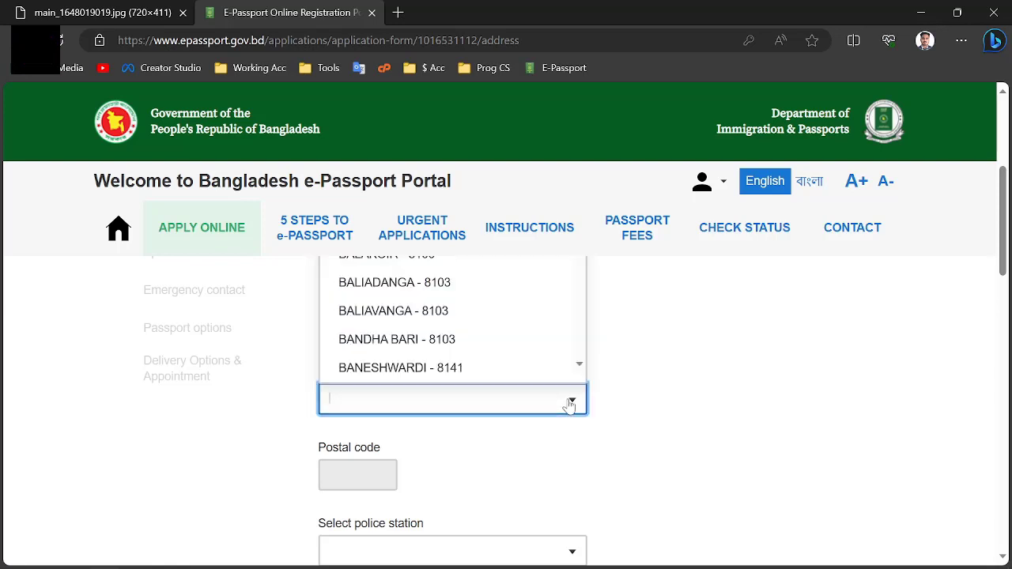
{"action": "scroll", "coordinate": [478, 323], "scroll_direction": "down", "scroll_amount": 2}
{"action": "scroll", "coordinate": [477, 322], "scroll_direction": "down", "scroll_amount": 1}
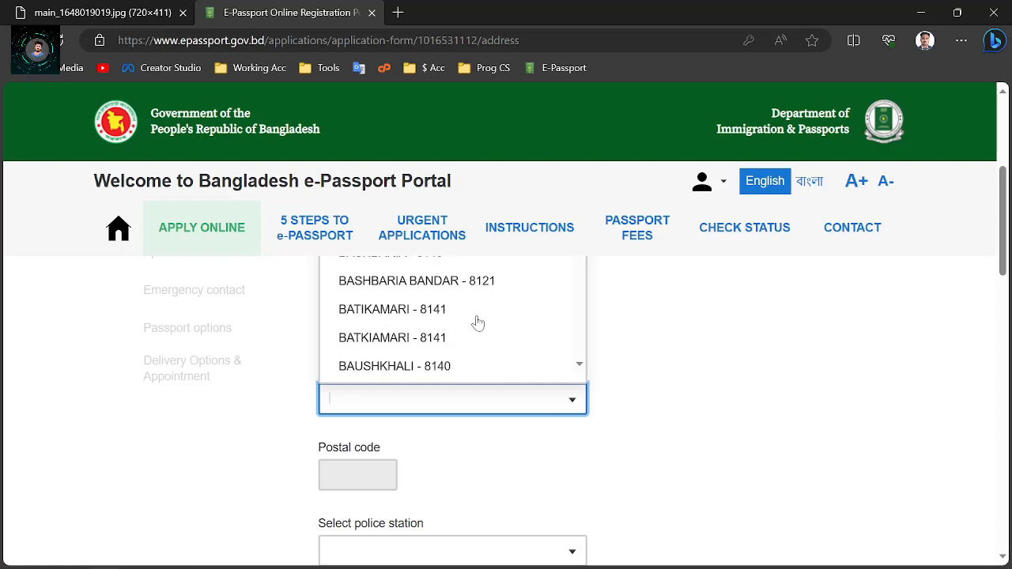
{"action": "scroll", "coordinate": [477, 323], "scroll_direction": "down", "scroll_amount": 1}
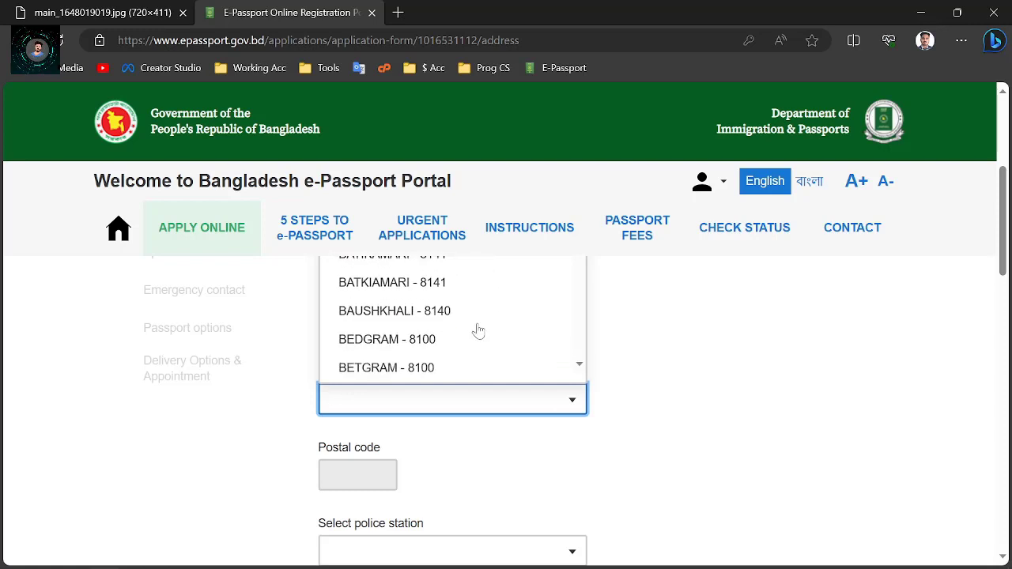
{"action": "left_click", "coordinate": [688, 381]}
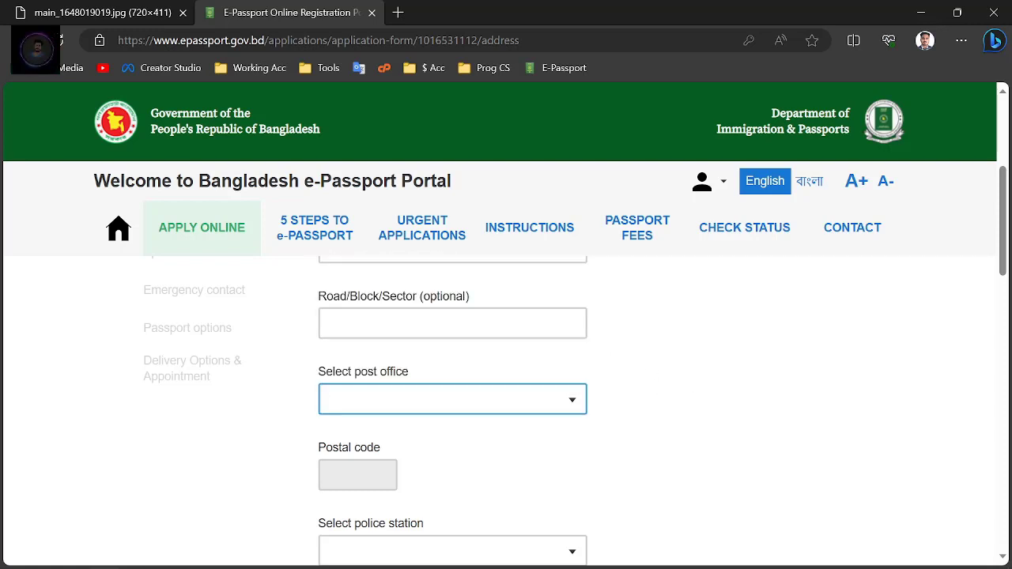
Return to the post office field and scroll down to the police station field
{"action": "left_click", "coordinate": [349, 468]}
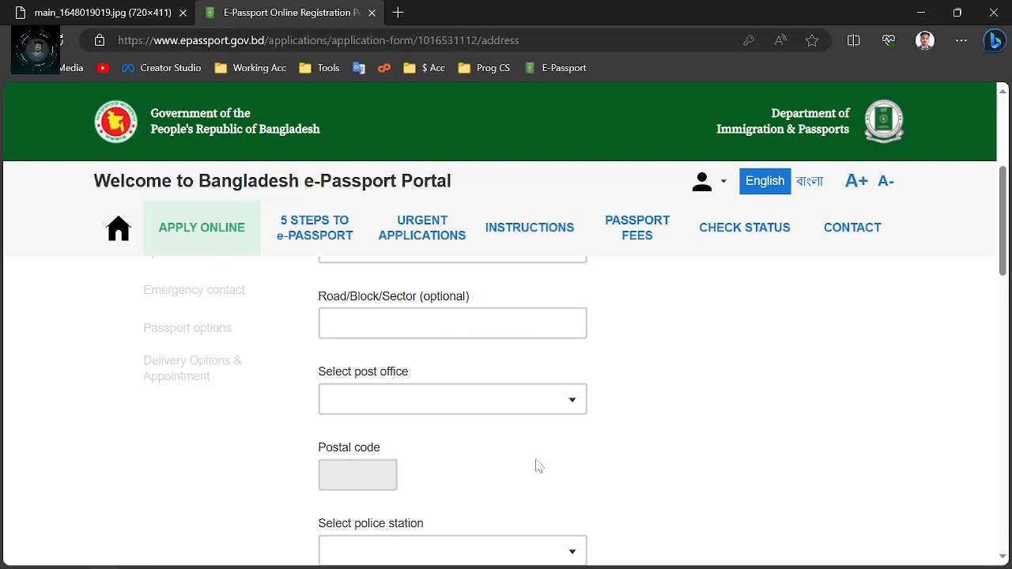
{"action": "left_click", "coordinate": [518, 401]}
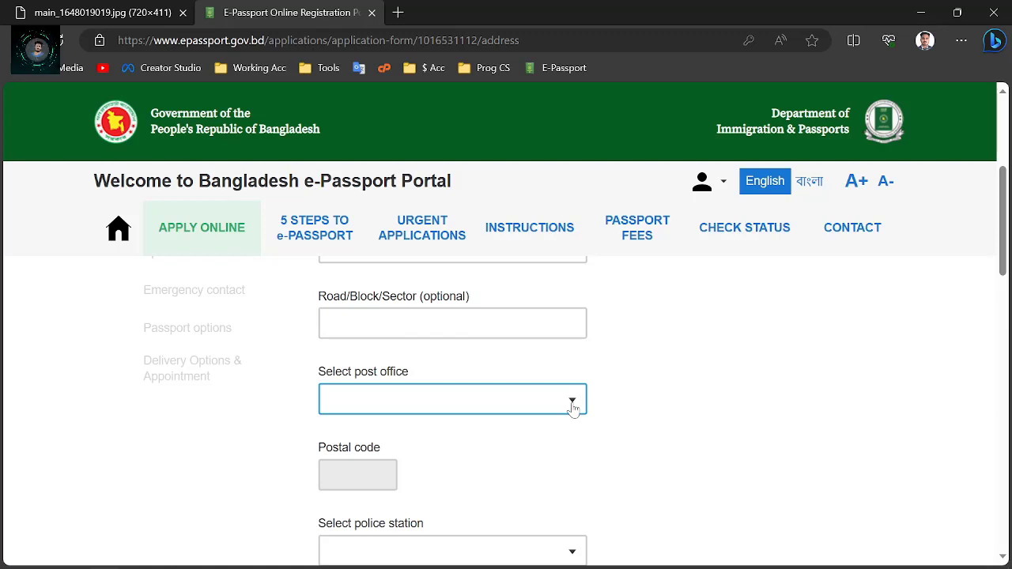
{"action": "scroll", "coordinate": [364, 417], "scroll_direction": "down", "scroll_amount": 1}
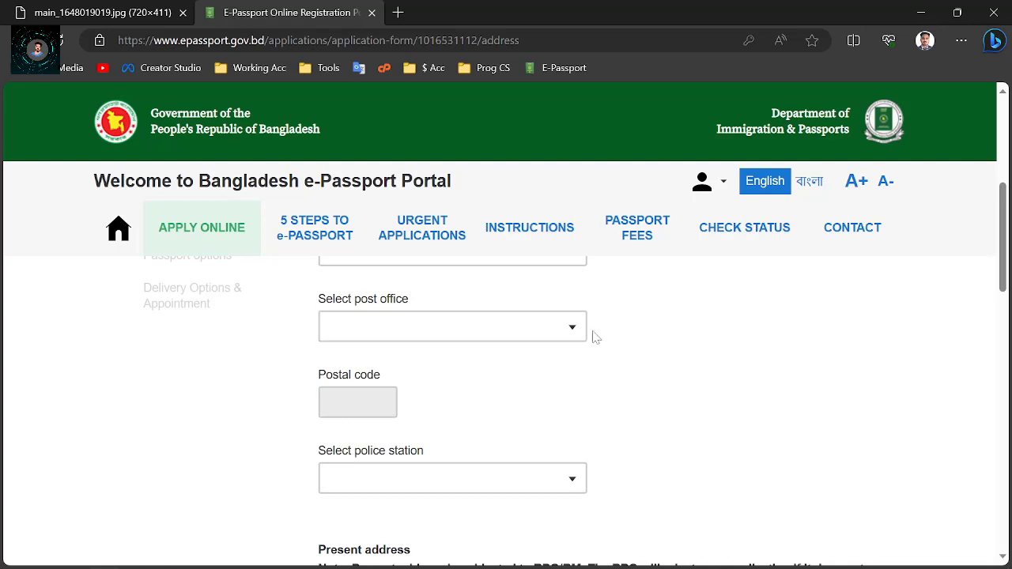
{"action": "scroll", "coordinate": [577, 348], "scroll_direction": "down", "scroll_amount": 1}
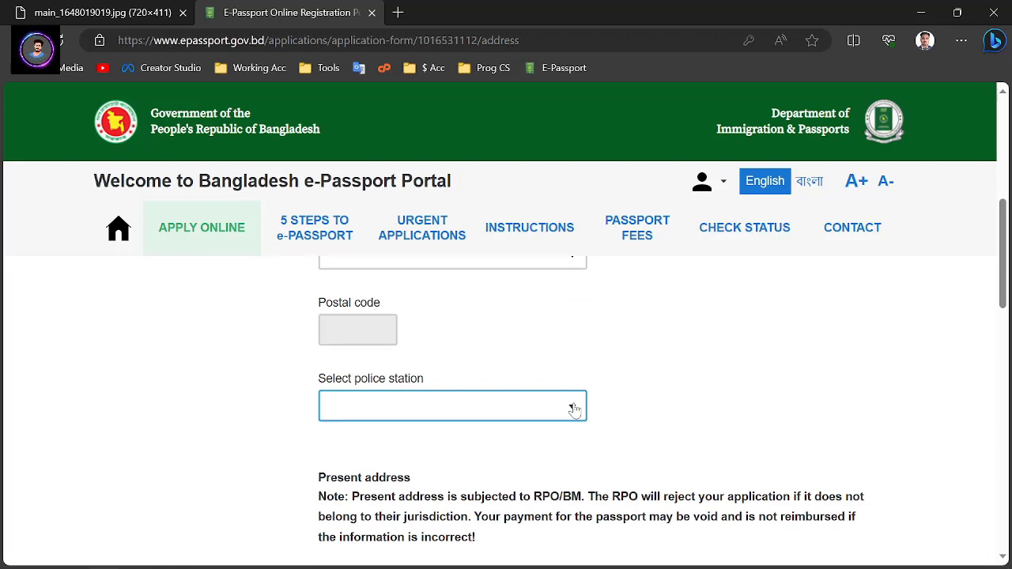
Tick the 'Present address is the same as Permanent address' checkbox
{"action": "scroll", "coordinate": [574, 408], "scroll_direction": "down", "scroll_amount": 2}
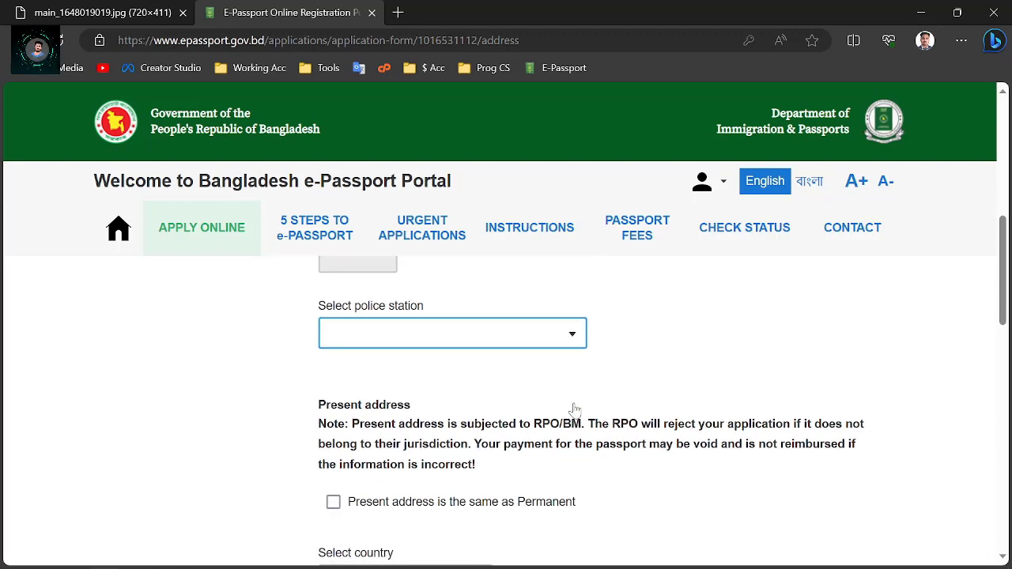
{"action": "scroll", "coordinate": [575, 408], "scroll_direction": "down", "scroll_amount": 1}
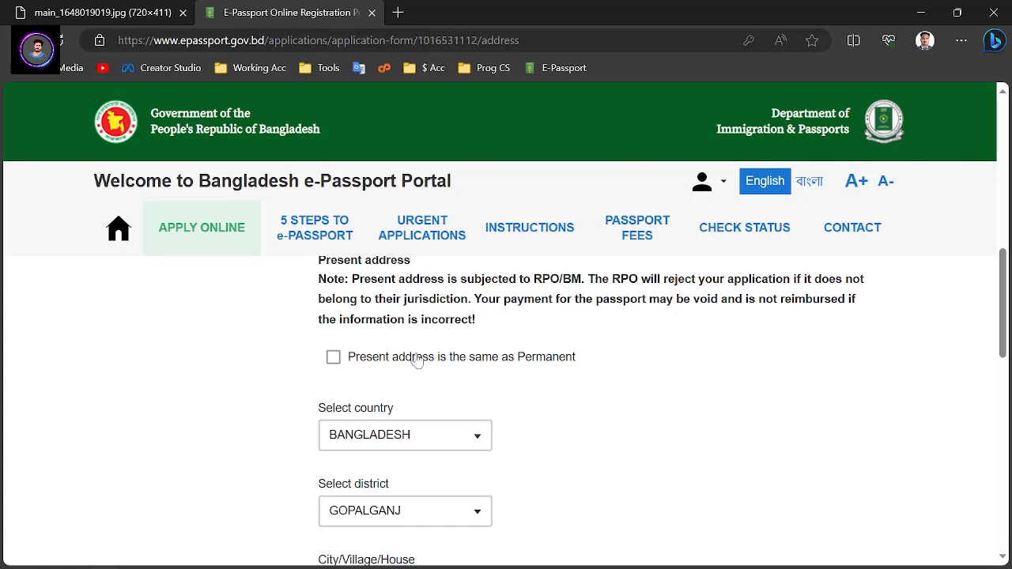
{"action": "left_click", "coordinate": [346, 359]}
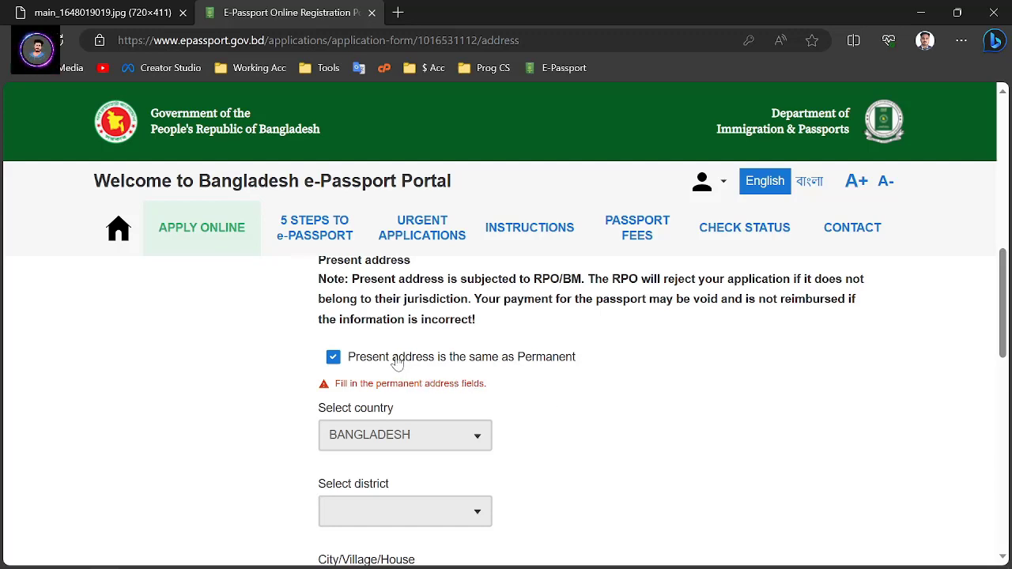
{"action": "scroll", "coordinate": [397, 474], "scroll_direction": "down", "scroll_amount": 1}
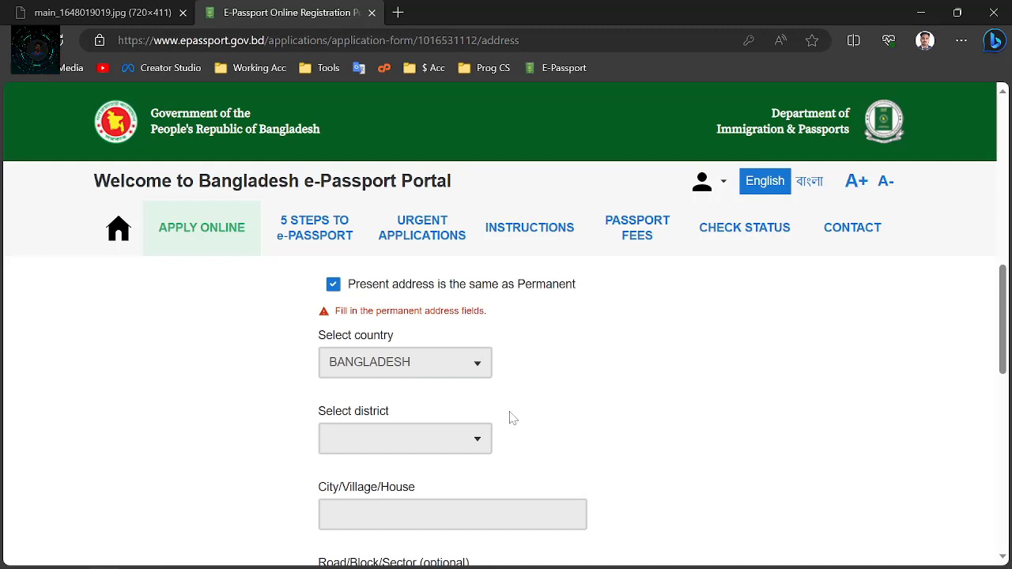
{"action": "scroll", "coordinate": [405, 549], "scroll_direction": "down", "scroll_amount": 3}
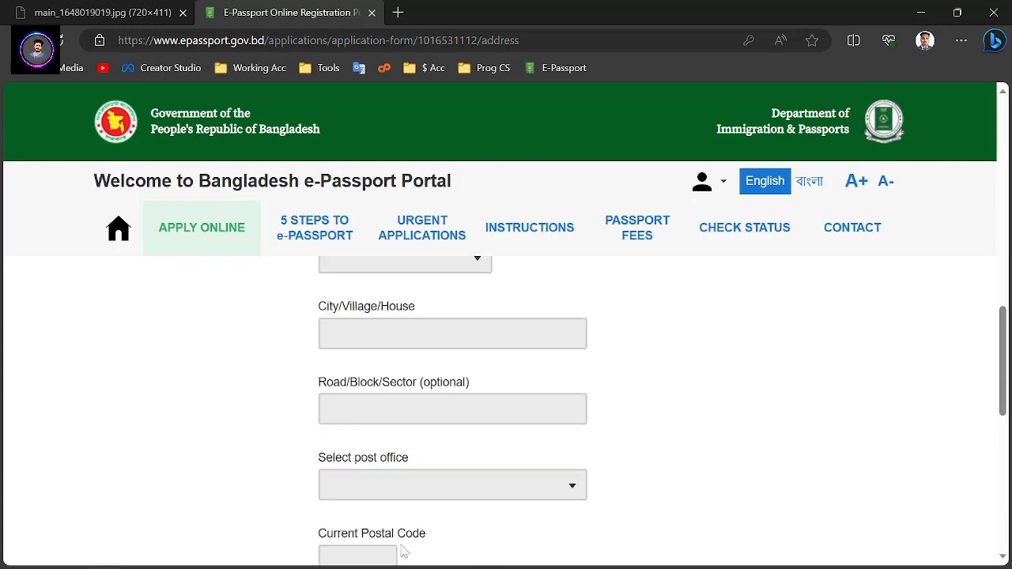
{"action": "scroll", "coordinate": [664, 493], "scroll_direction": "up", "scroll_amount": 3}
{"action": "scroll", "coordinate": [664, 493], "scroll_direction": "up", "scroll_amount": 3}
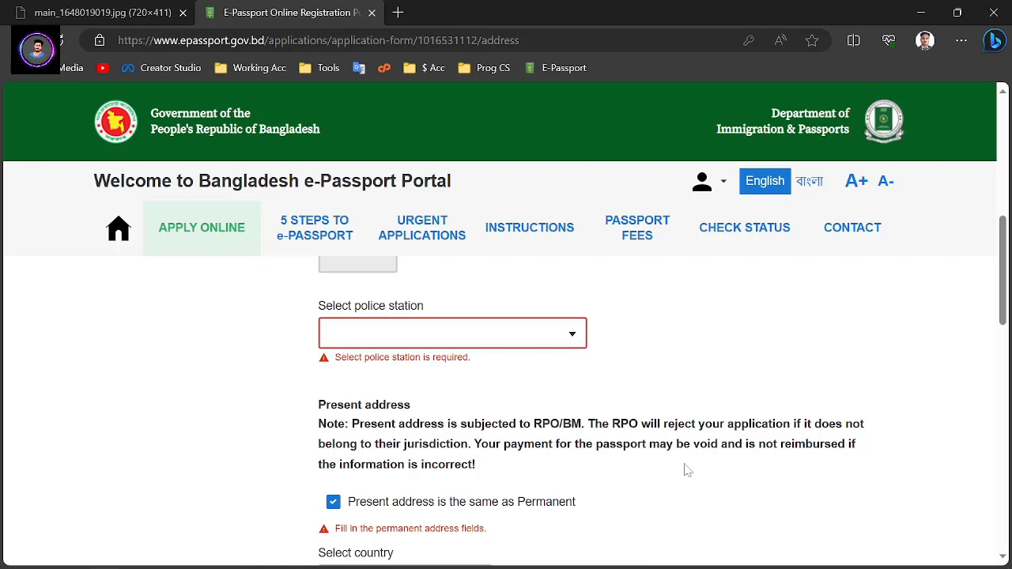
Check GOPALGANJ is the selected regional passport office and save the address section
{"action": "scroll", "coordinate": [485, 430], "scroll_direction": "down", "scroll_amount": 9}
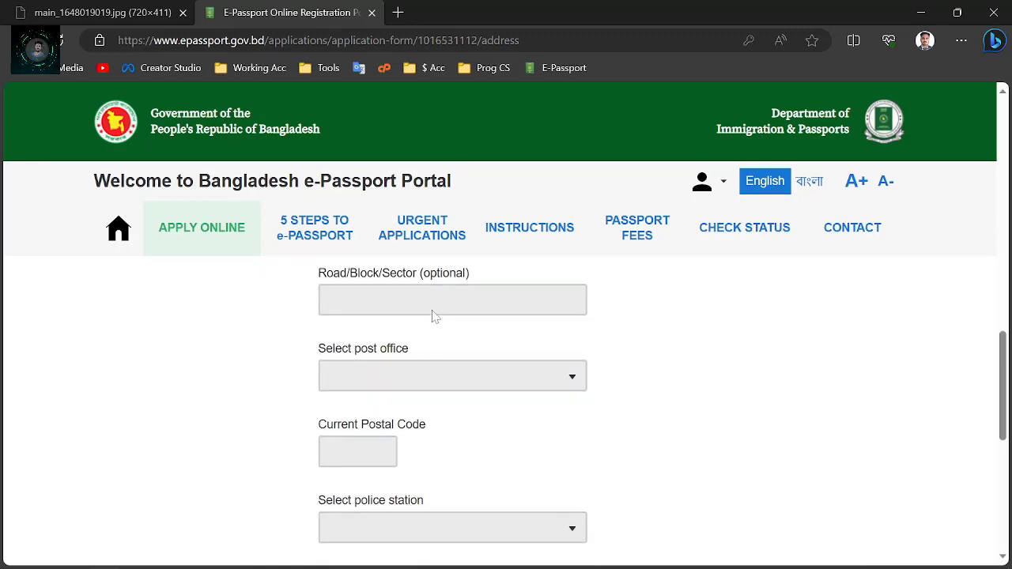
{"action": "scroll", "coordinate": [408, 485], "scroll_direction": "down", "scroll_amount": 3}
{"action": "scroll", "coordinate": [588, 343], "scroll_direction": "up", "scroll_amount": 4}
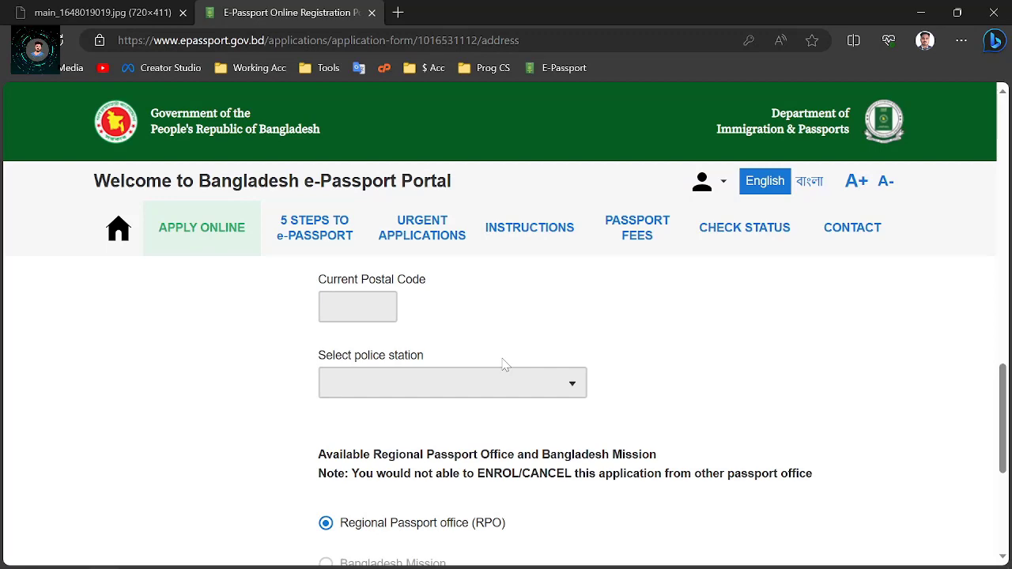
{"action": "scroll", "coordinate": [502, 364], "scroll_direction": "down", "scroll_amount": 1}
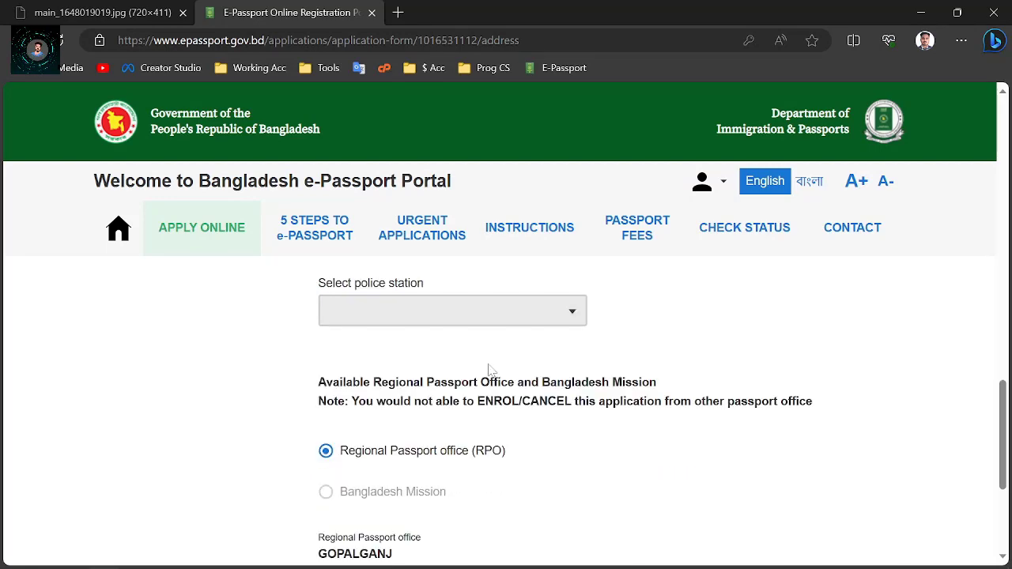
{"action": "scroll", "coordinate": [724, 328], "scroll_direction": "down", "scroll_amount": 2}
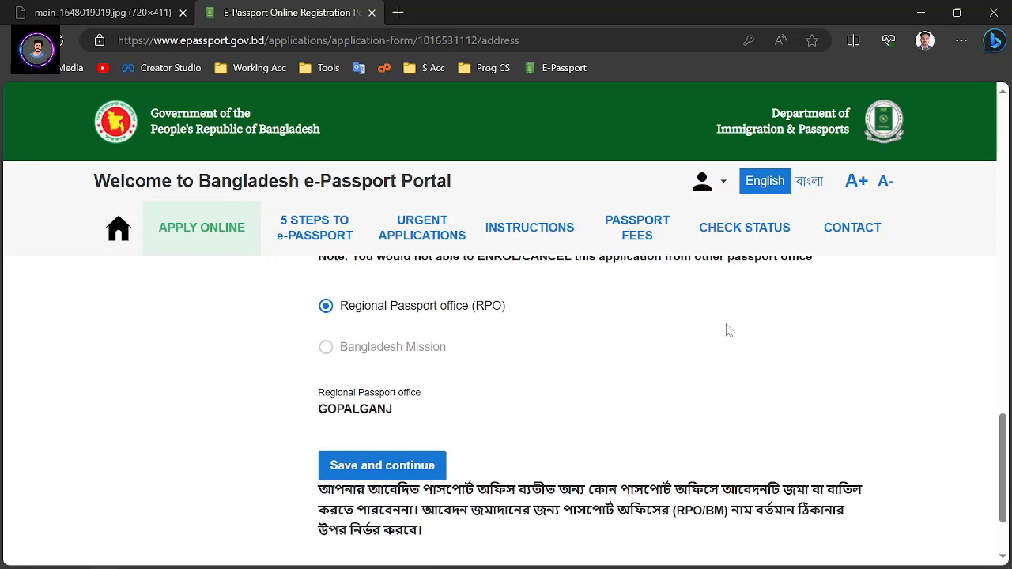
{"action": "scroll", "coordinate": [729, 338], "scroll_direction": "up", "scroll_amount": 2}
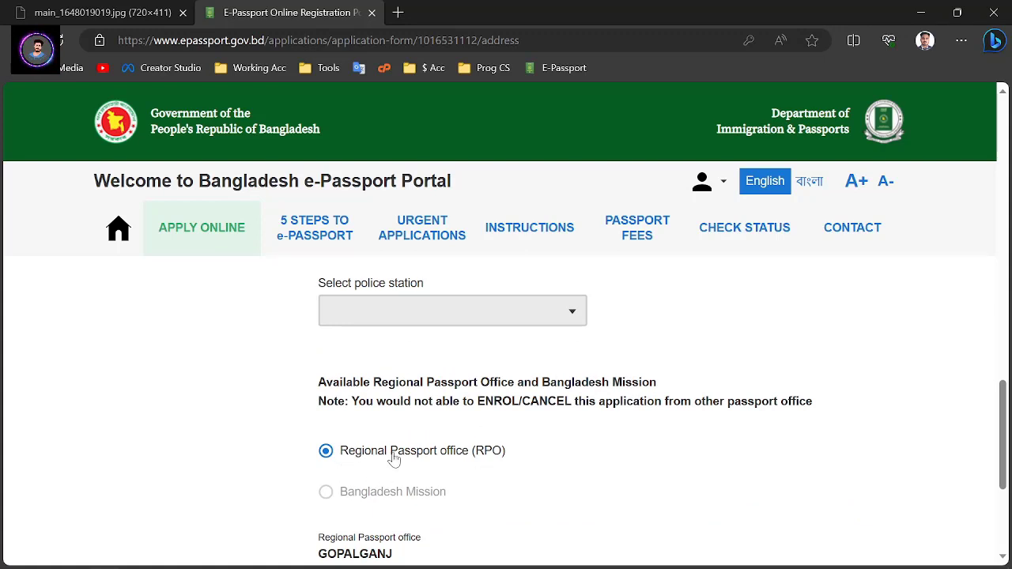
{"action": "scroll", "coordinate": [563, 449], "scroll_direction": "down", "scroll_amount": 1}
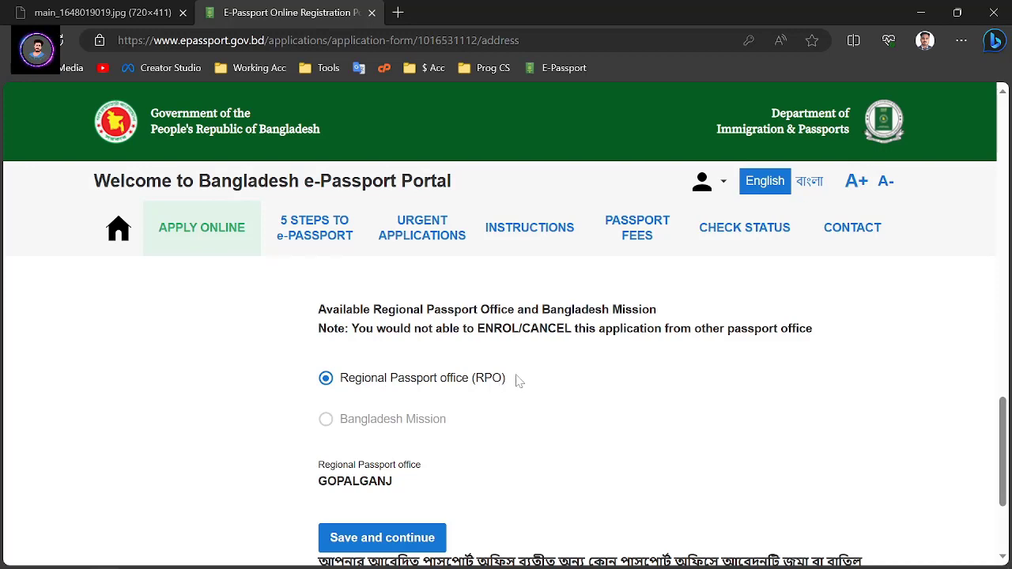
{"action": "scroll", "coordinate": [369, 379], "scroll_direction": "down", "scroll_amount": 1}
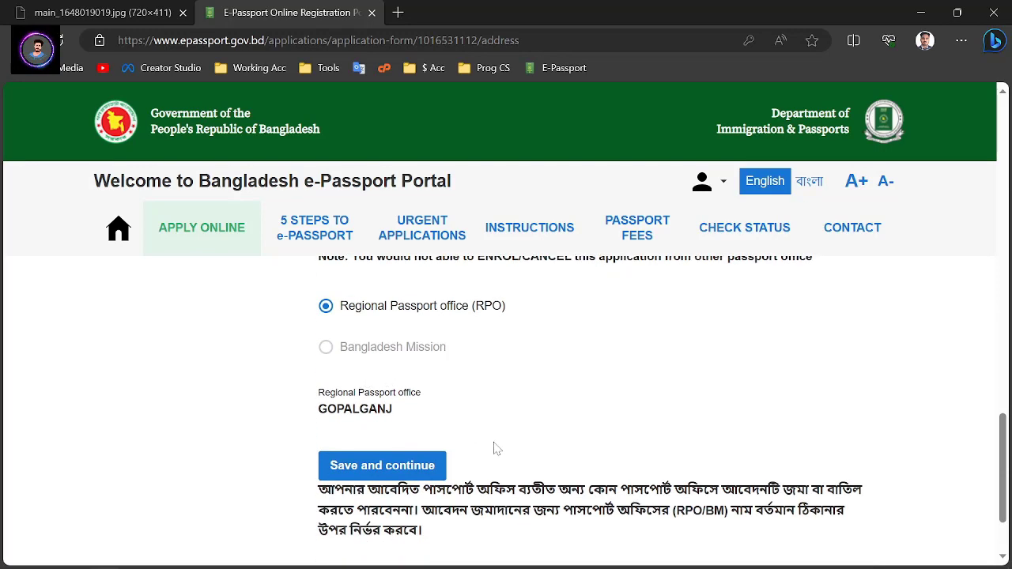
{"action": "left_click", "coordinate": [395, 468]}
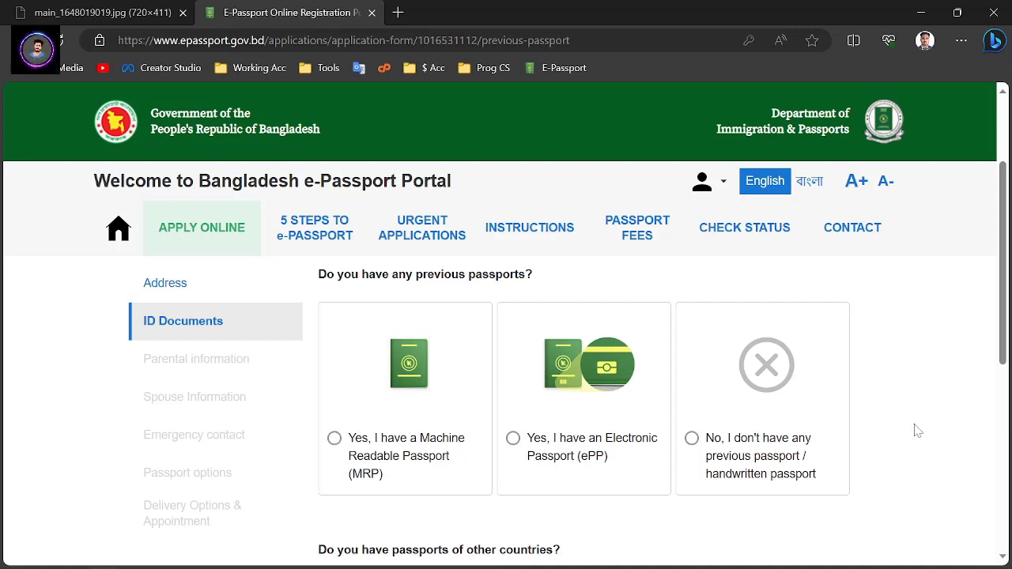
Answer 'No, I don't have any previous passport', leave National ID blank, and save
{"action": "left_click", "coordinate": [733, 411]}
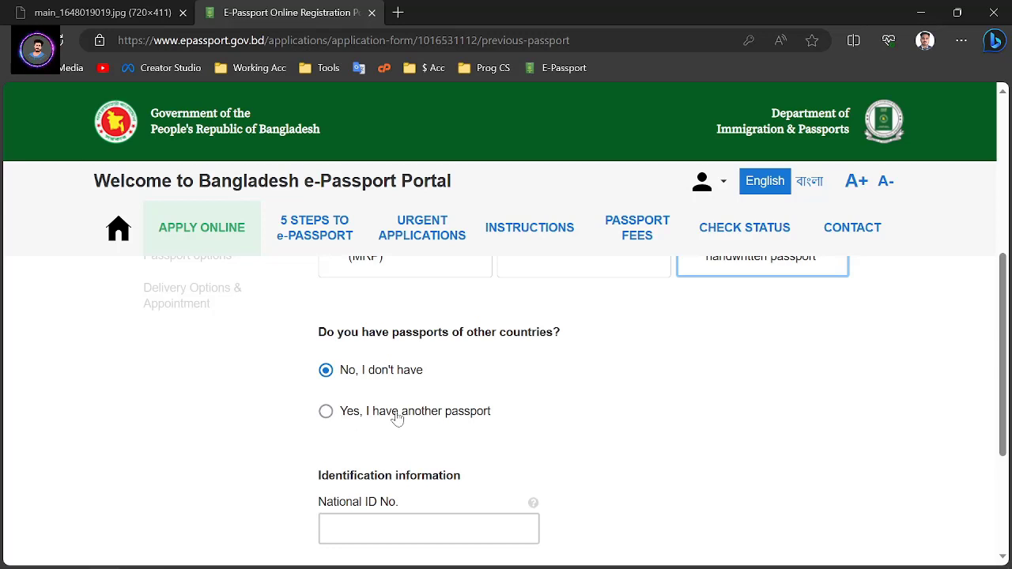
{"action": "key", "text": "Tab"}
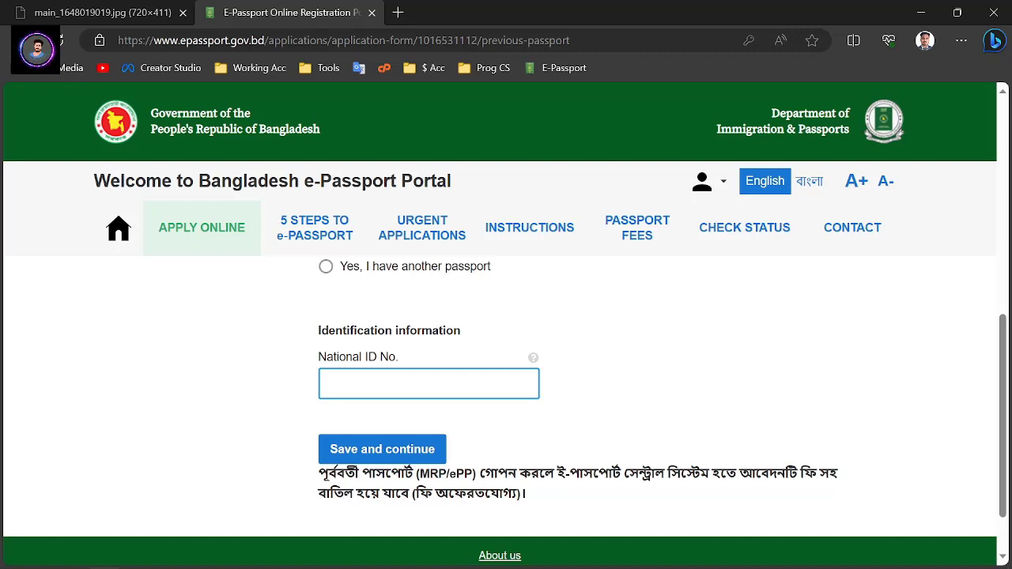
{"action": "left_click", "coordinate": [375, 384]}
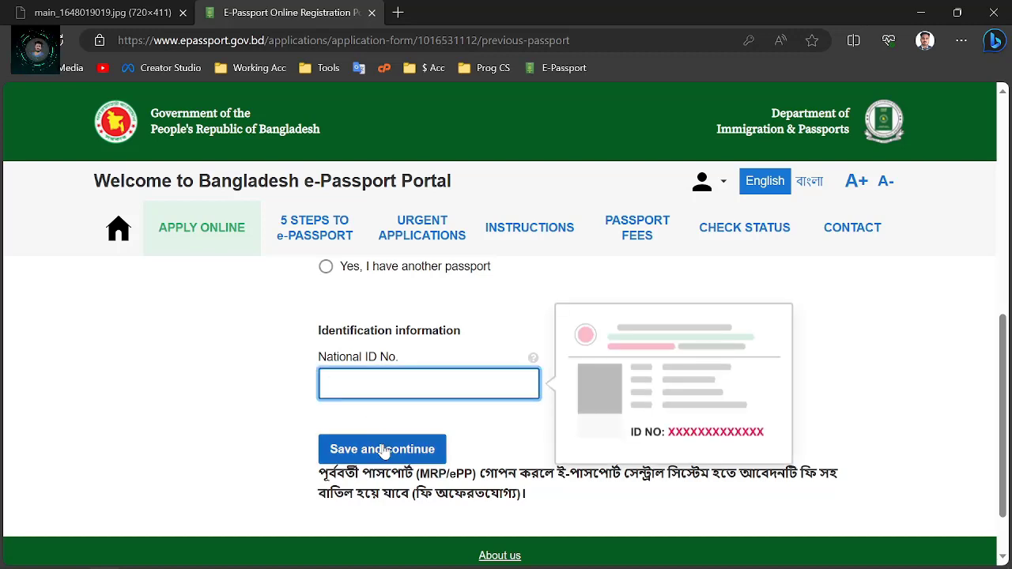
{"action": "left_click", "coordinate": [383, 449]}
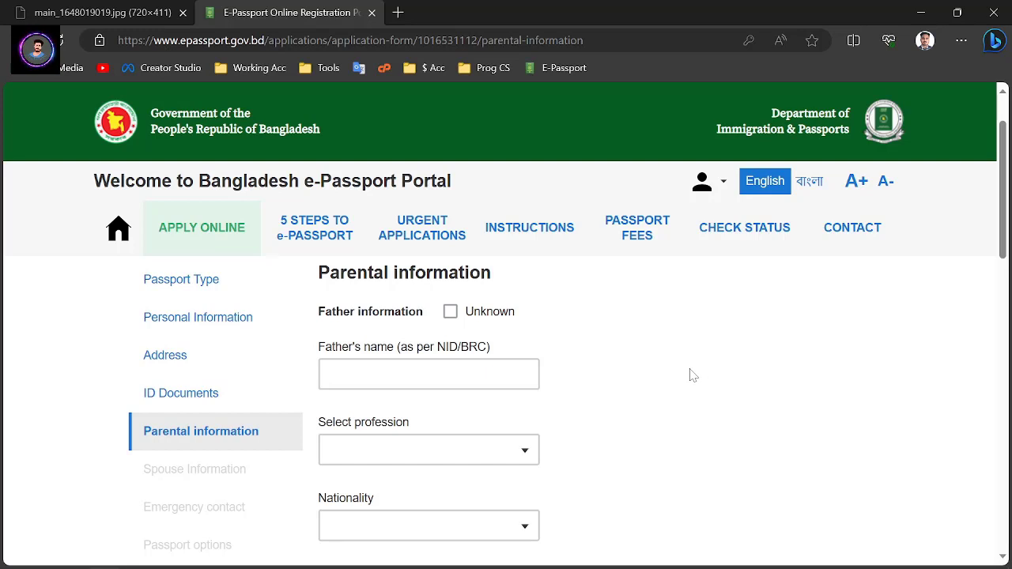
Step through the father's name, profession, nationality list and National ID fields
{"action": "left_click", "coordinate": [429, 374]}
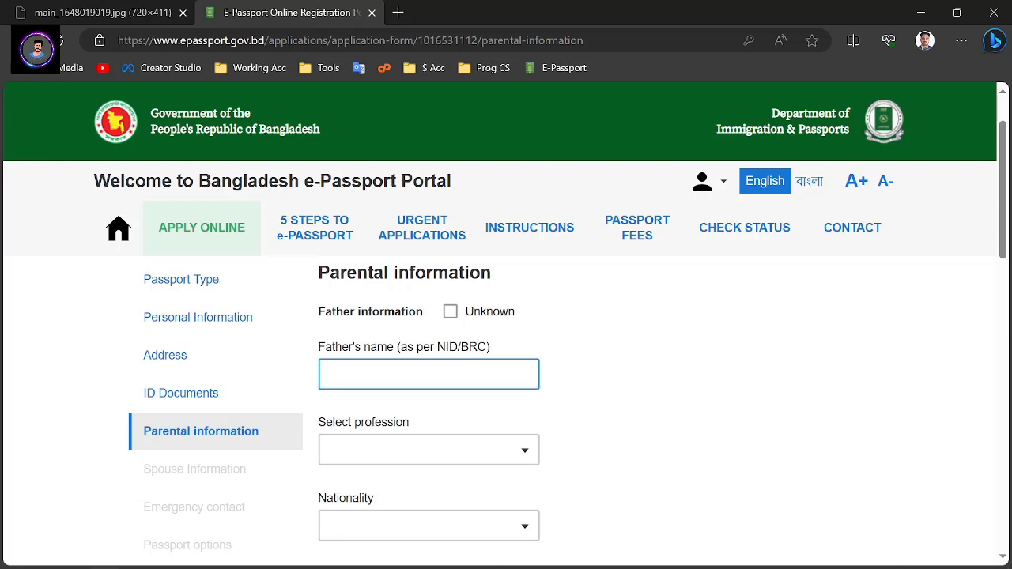
{"action": "left_click", "coordinate": [377, 355]}
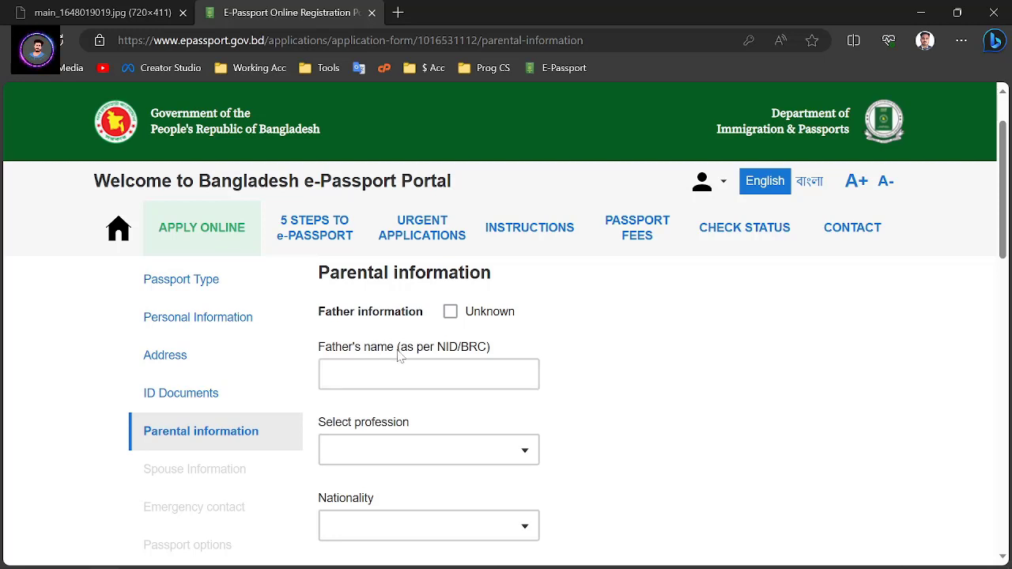
{"action": "scroll", "coordinate": [564, 346], "scroll_direction": "down", "scroll_amount": 1}
{"action": "left_click", "coordinate": [479, 306]}
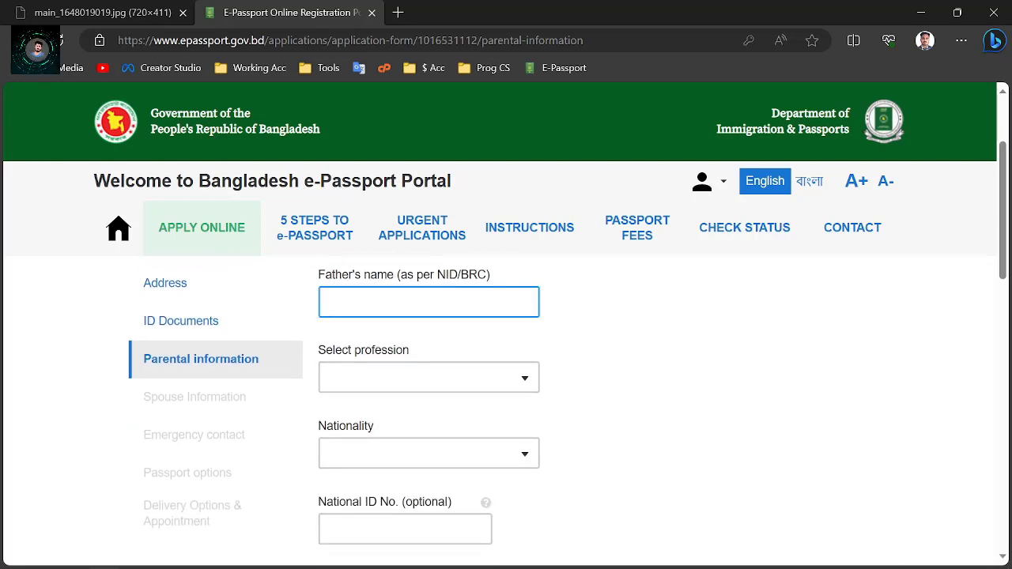
{"action": "left_click", "coordinate": [399, 353]}
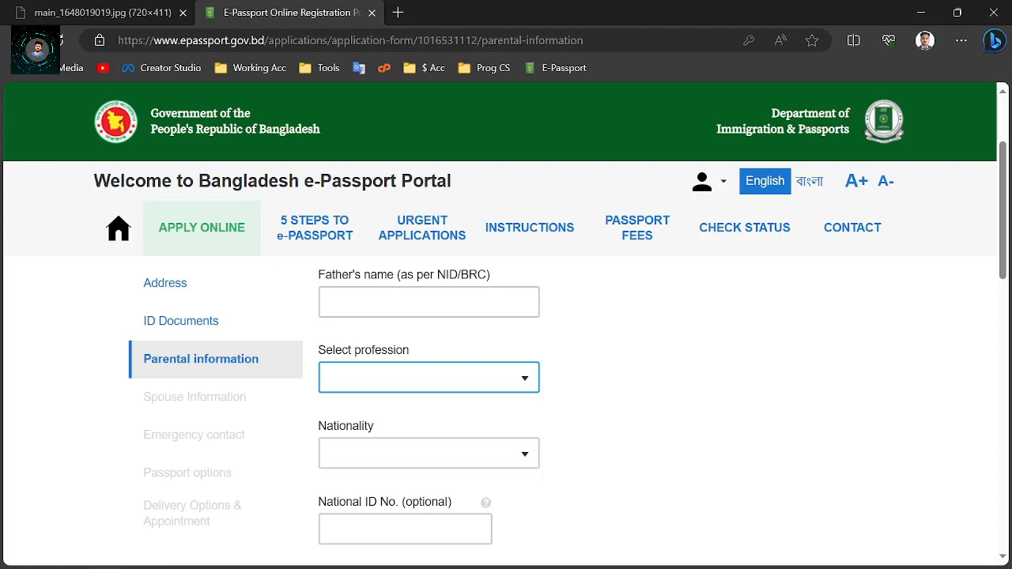
{"action": "key", "text": "Tab"}
{"action": "left_click", "coordinate": [517, 388]}
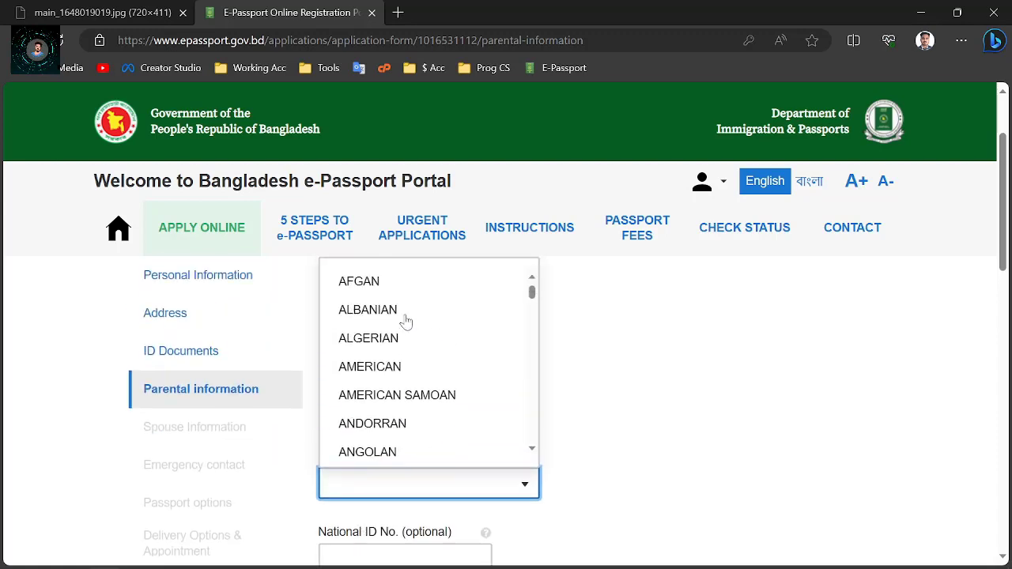
{"action": "scroll", "coordinate": [405, 317], "scroll_direction": "up", "scroll_amount": 1}
{"action": "scroll", "coordinate": [423, 372], "scroll_direction": "down", "scroll_amount": 1}
{"action": "left_click", "coordinate": [643, 411]}
{"action": "scroll", "coordinate": [642, 412], "scroll_direction": "down", "scroll_amount": 2}
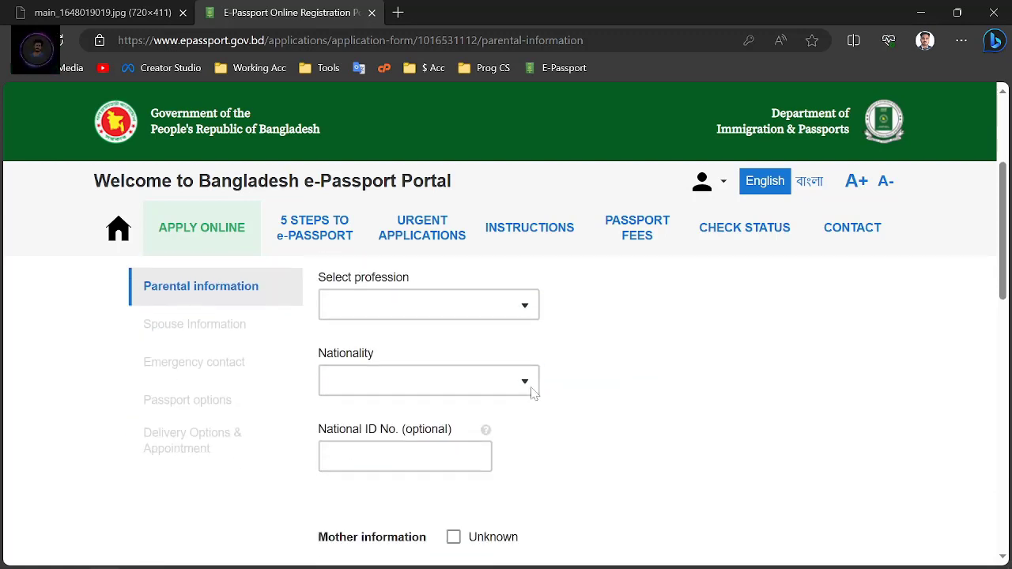
{"action": "left_click", "coordinate": [407, 456]}
Move to the mother's name and save the parental information with guardian Not applicable
{"action": "scroll", "coordinate": [506, 450], "scroll_direction": "down", "scroll_amount": 2}
{"action": "left_click", "coordinate": [506, 449]}
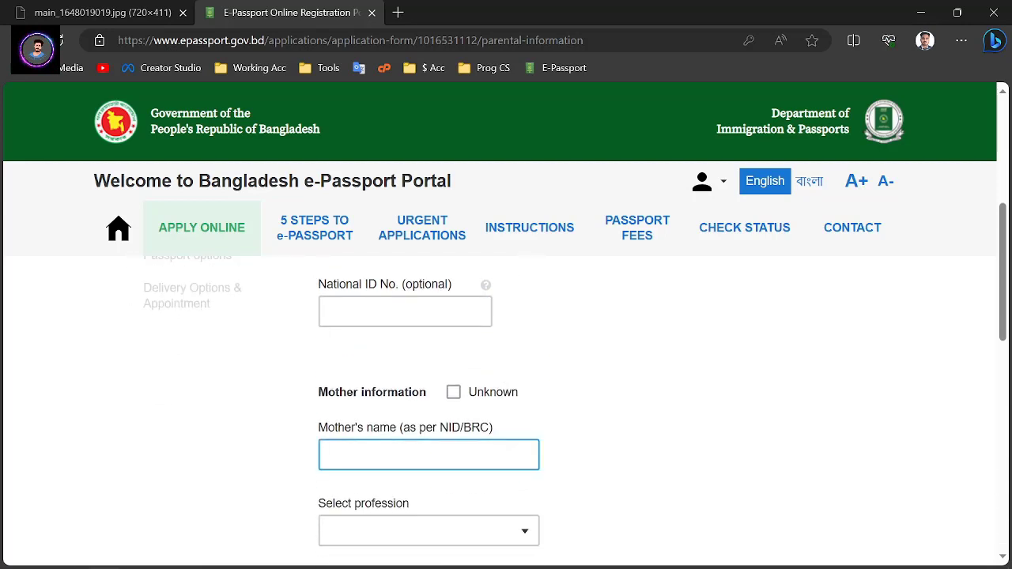
{"action": "scroll", "coordinate": [377, 414], "scroll_direction": "down", "scroll_amount": 3}
{"action": "scroll", "coordinate": [443, 431], "scroll_direction": "down", "scroll_amount": 3}
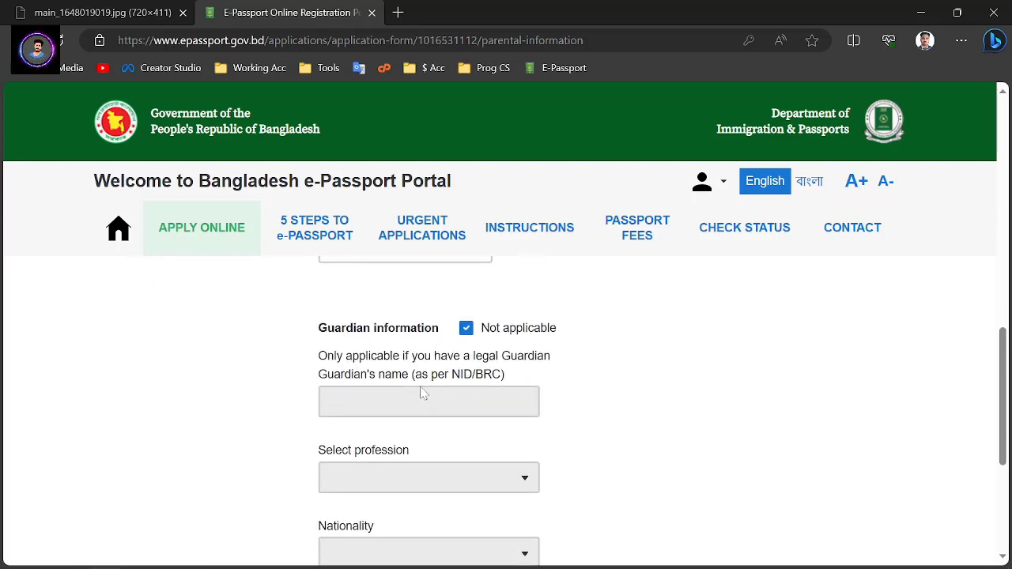
{"action": "scroll", "coordinate": [487, 355], "scroll_direction": "up", "scroll_amount": 1}
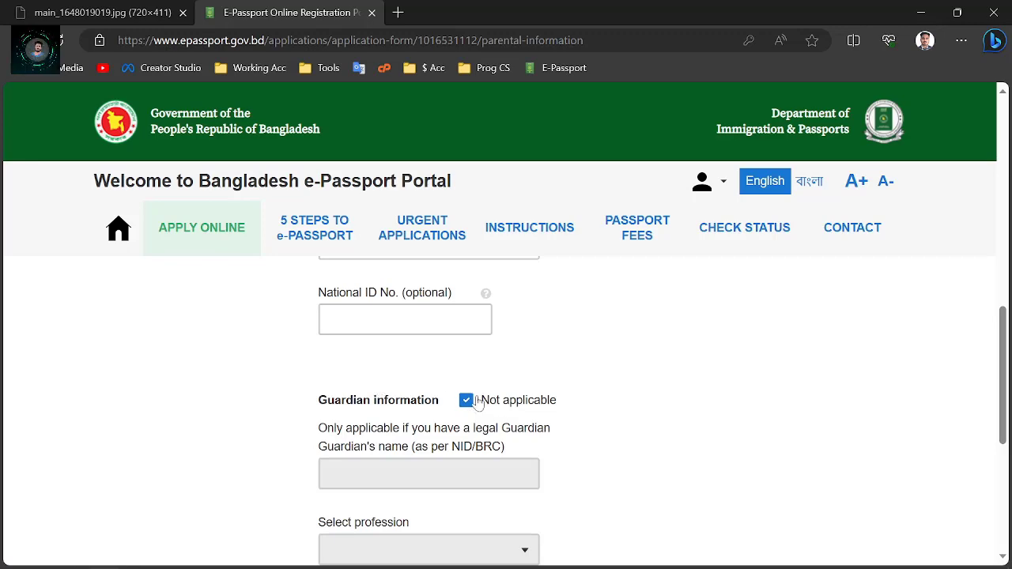
{"action": "scroll", "coordinate": [460, 411], "scroll_direction": "down", "scroll_amount": 2}
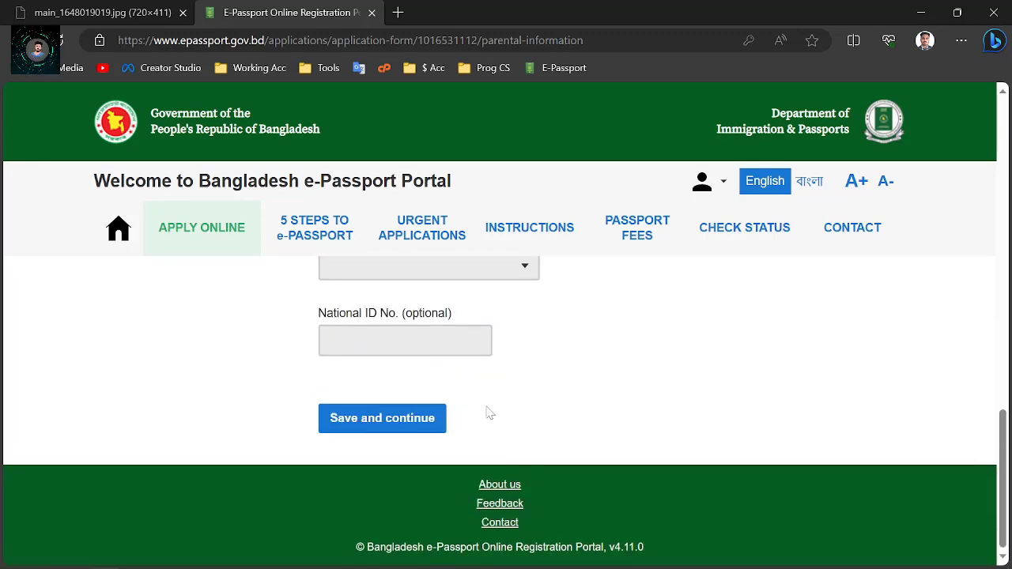
{"action": "left_click", "coordinate": [384, 423]}
{"action": "scroll", "coordinate": [623, 355], "scroll_direction": "down", "scroll_amount": 2}
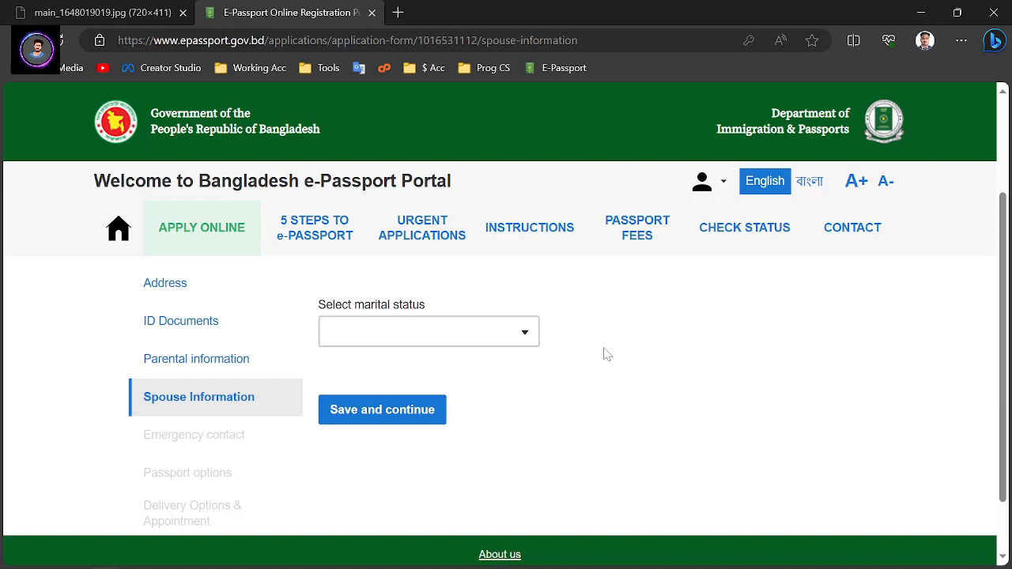
Set the marital status to SINGLE and save it
{"action": "left_click", "coordinate": [517, 332]}
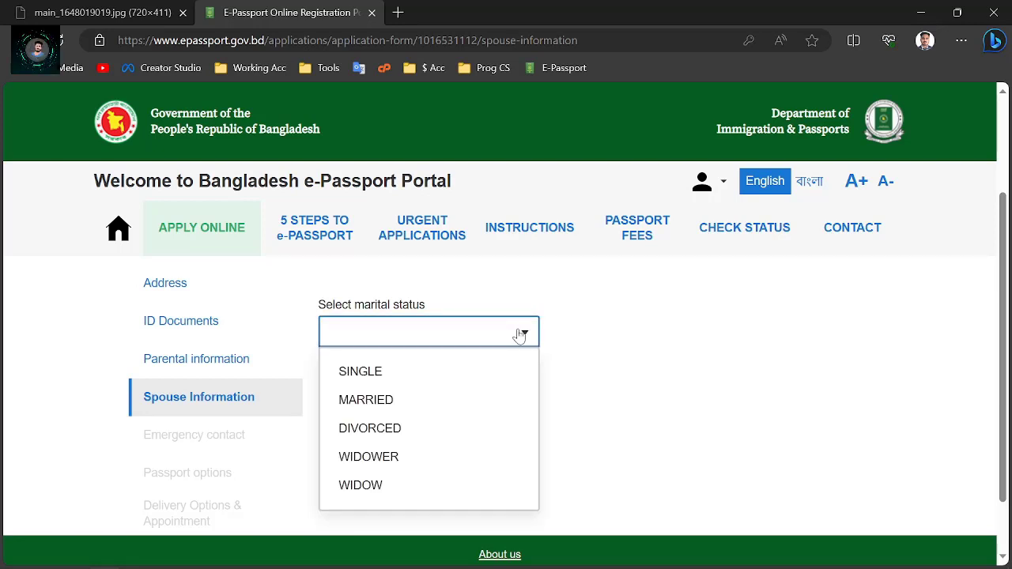
{"action": "left_click", "coordinate": [378, 399]}
{"action": "scroll", "coordinate": [612, 420], "scroll_direction": "down", "scroll_amount": 3}
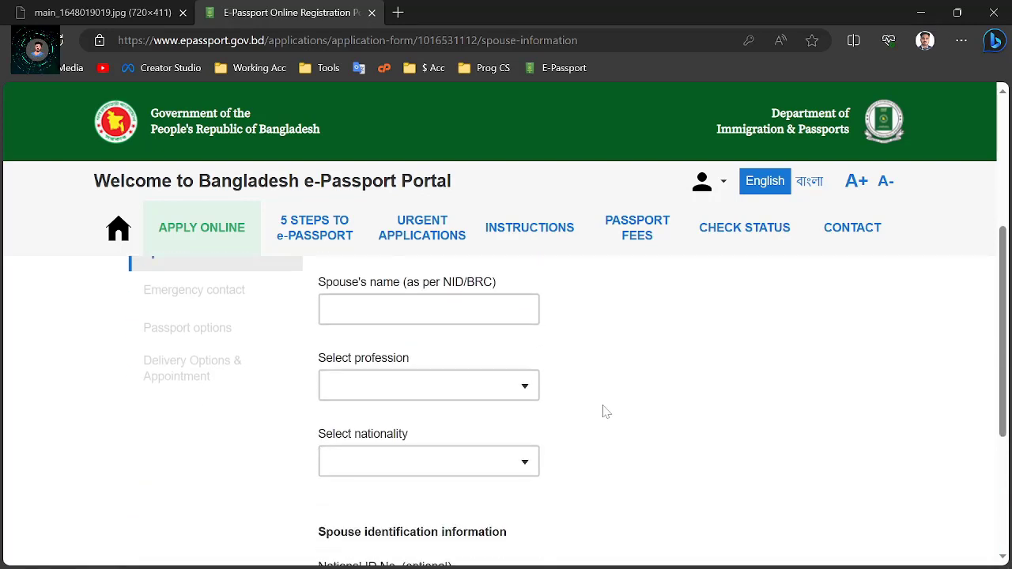
{"action": "scroll", "coordinate": [603, 408], "scroll_direction": "up", "scroll_amount": 1}
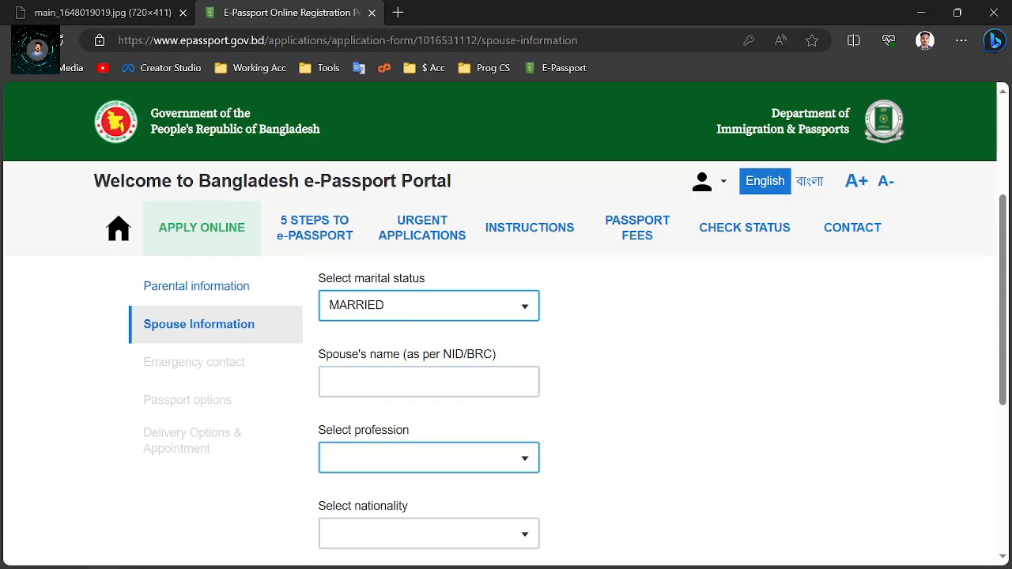
{"action": "scroll", "coordinate": [383, 439], "scroll_direction": "down", "scroll_amount": 2}
{"action": "scroll", "coordinate": [403, 506], "scroll_direction": "down", "scroll_amount": 2}
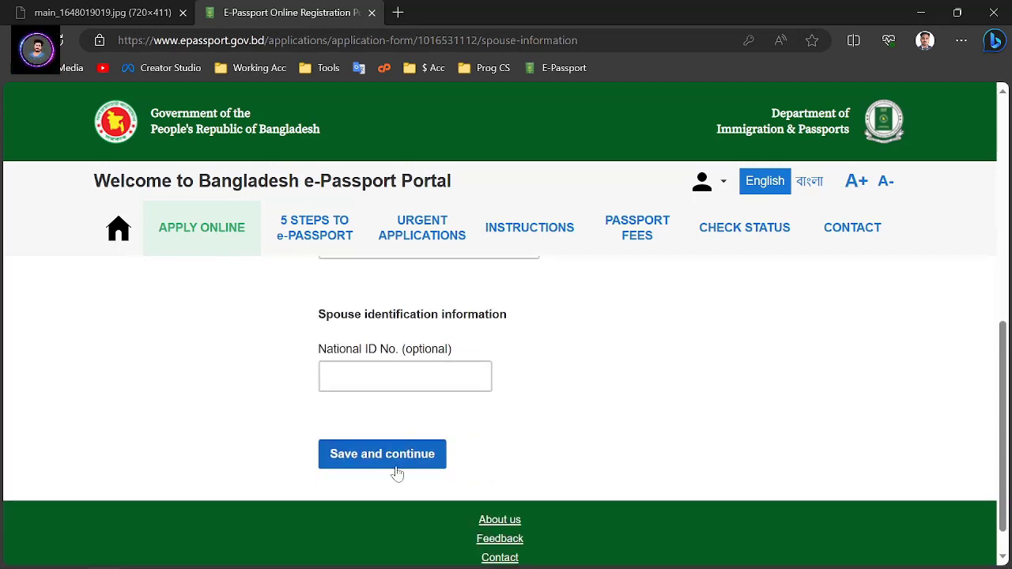
{"action": "scroll", "coordinate": [395, 474], "scroll_direction": "up", "scroll_amount": 5}
{"action": "left_click", "coordinate": [420, 388]}
{"action": "left_click", "coordinate": [388, 419]}
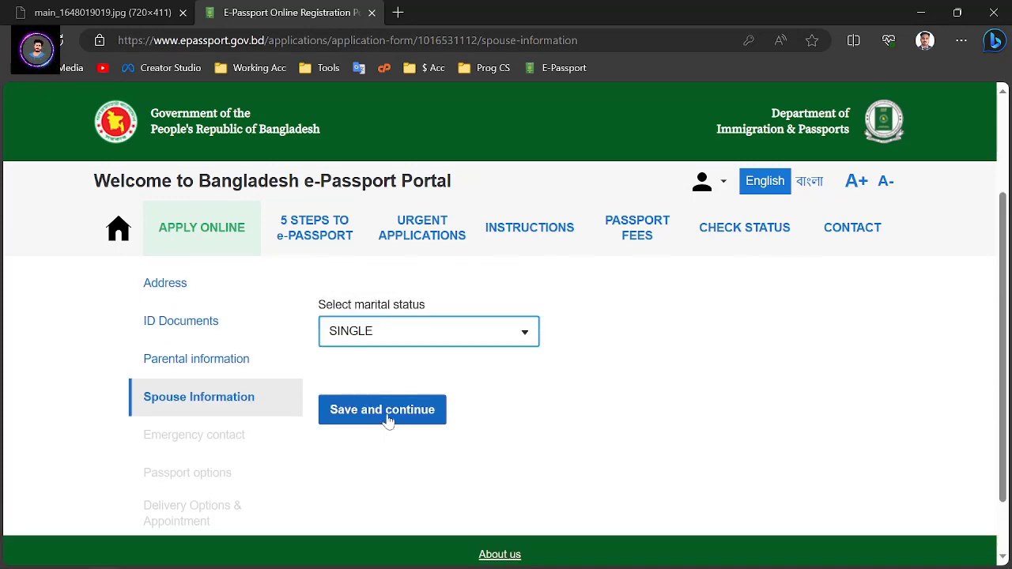
{"action": "left_click", "coordinate": [410, 423]}
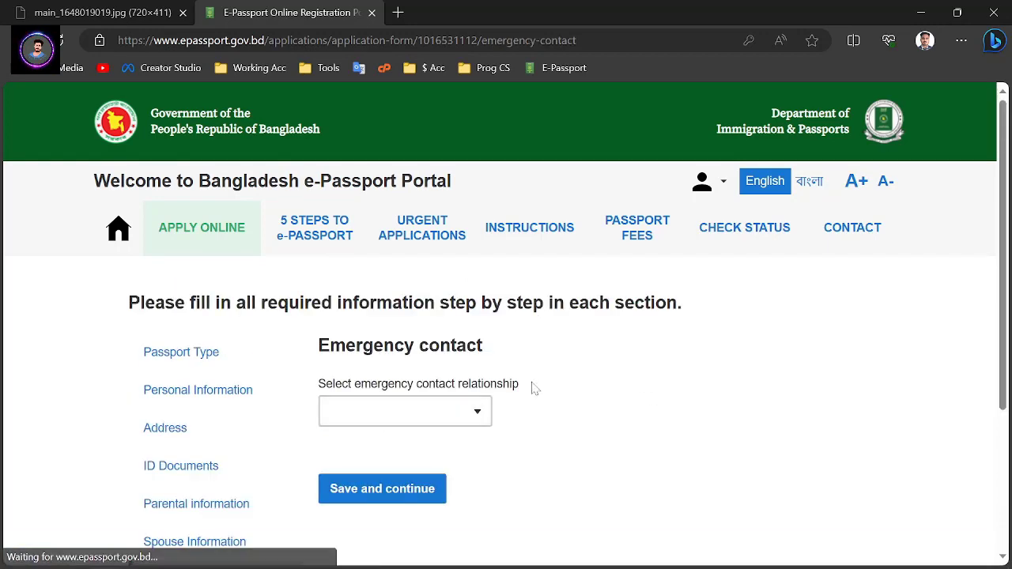
Choose the emergency contact's relationship
{"action": "scroll", "coordinate": [571, 385], "scroll_direction": "down", "scroll_amount": 1}
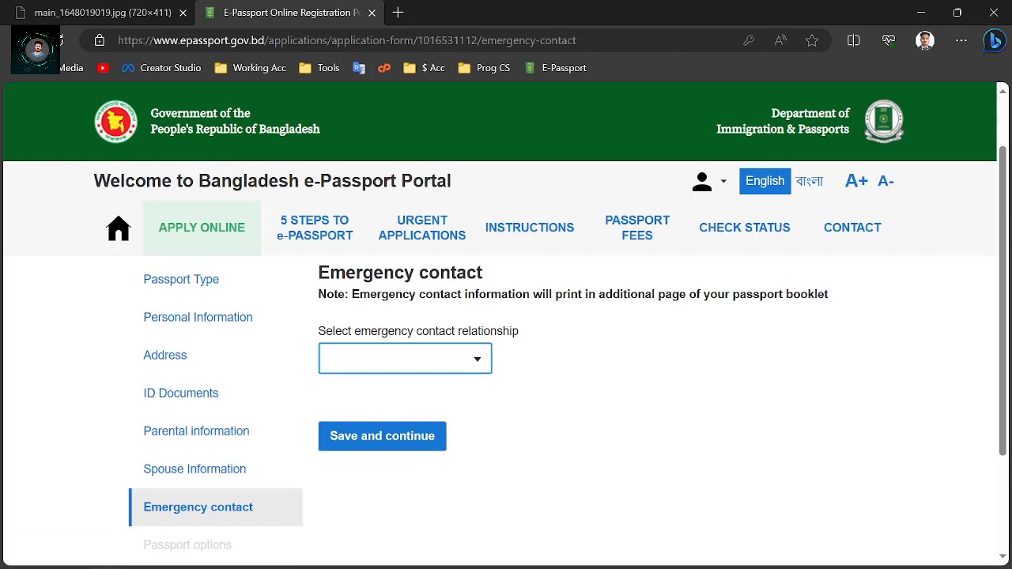
{"action": "left_click", "coordinate": [472, 360]}
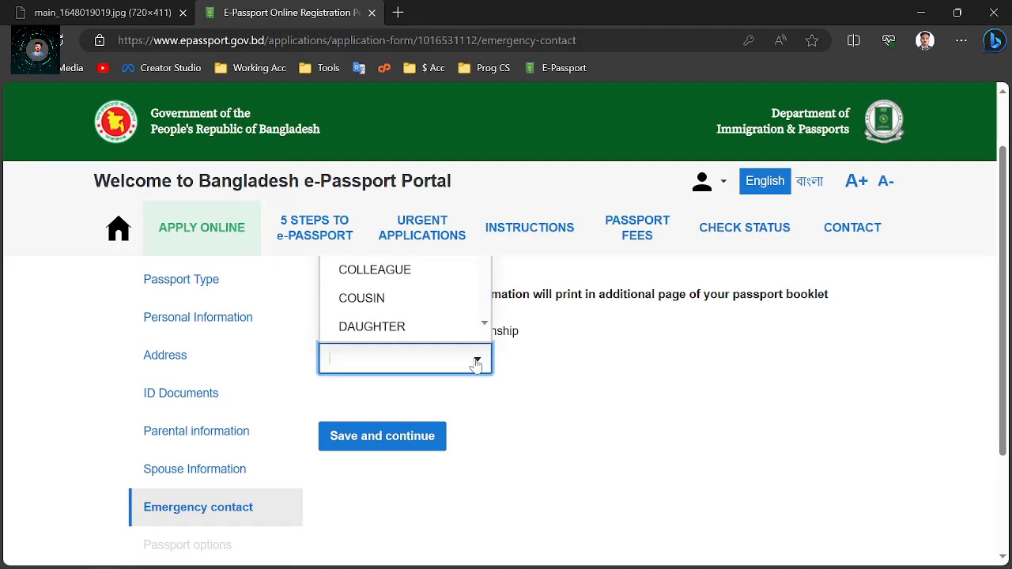
{"action": "scroll", "coordinate": [470, 361], "scroll_direction": "up", "scroll_amount": 1}
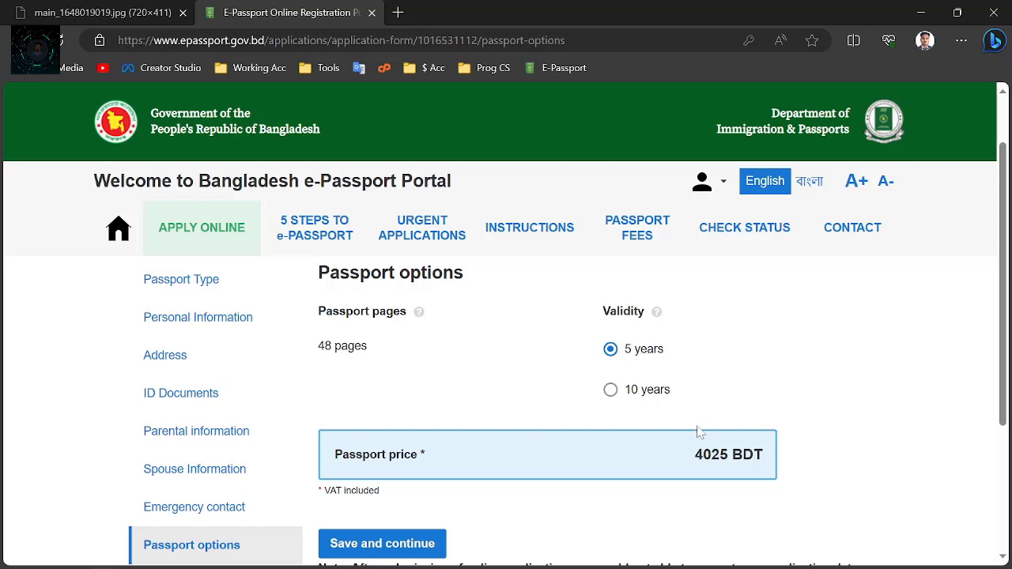
Keep the 48-page passport at 5 years validity (4025 BDT) and save it
{"action": "left_click", "coordinate": [639, 390]}
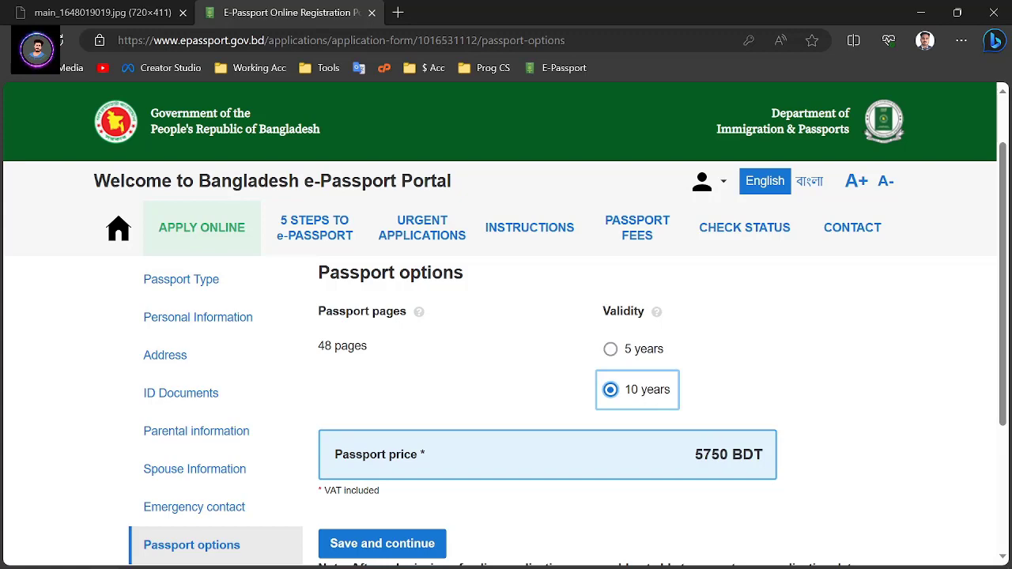
{"action": "left_click", "coordinate": [641, 353]}
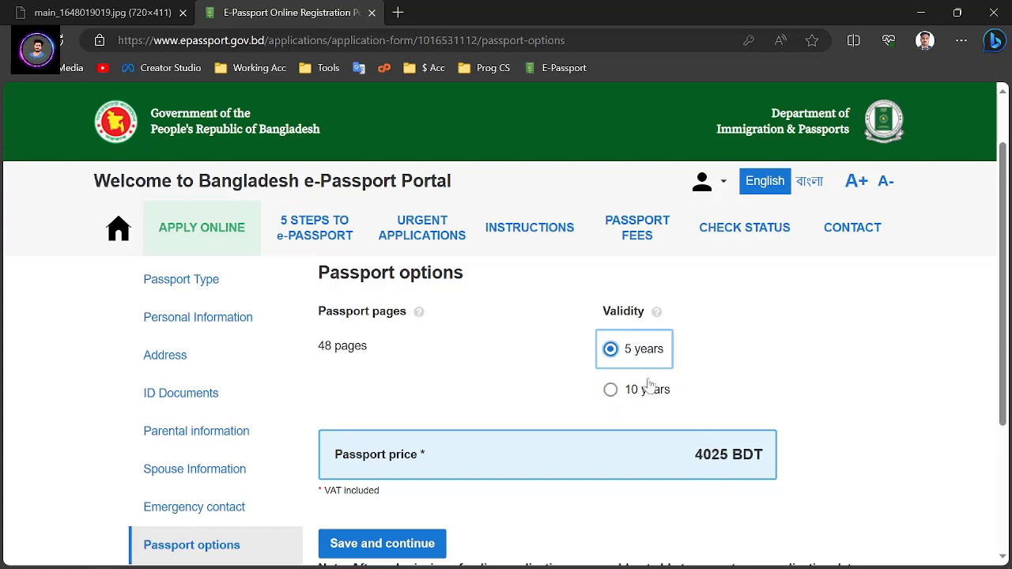
{"action": "scroll", "coordinate": [616, 400], "scroll_direction": "down", "scroll_amount": 1}
{"action": "left_click", "coordinate": [409, 472]}
Leave Regular delivery selected and save it to reach the application overview
{"action": "scroll", "coordinate": [409, 475], "scroll_direction": "down", "scroll_amount": 2}
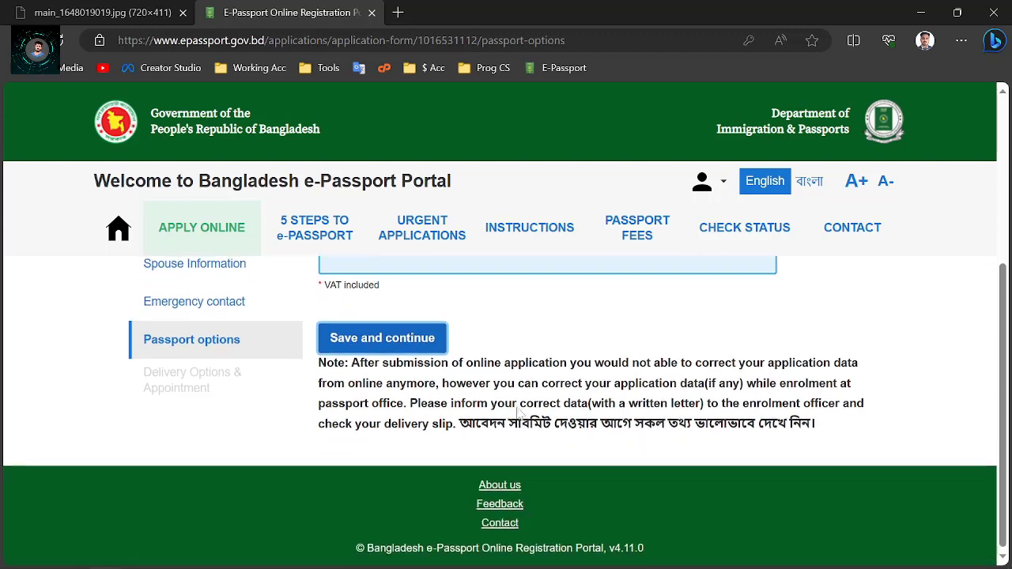
{"action": "scroll", "coordinate": [617, 384], "scroll_direction": "down", "scroll_amount": 2}
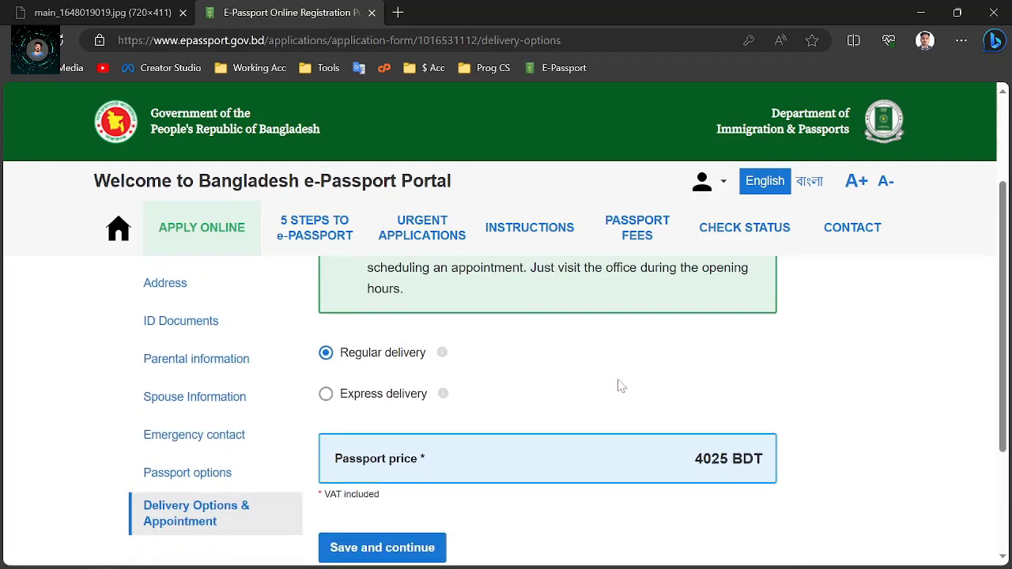
{"action": "scroll", "coordinate": [536, 384], "scroll_direction": "up", "scroll_amount": 1}
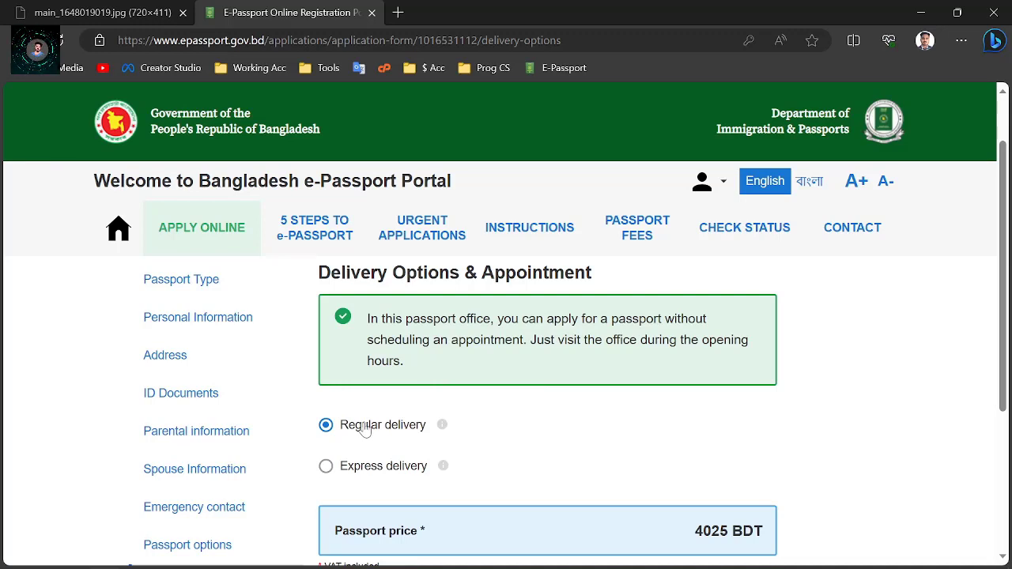
{"action": "scroll", "coordinate": [367, 427], "scroll_direction": "down", "scroll_amount": 1}
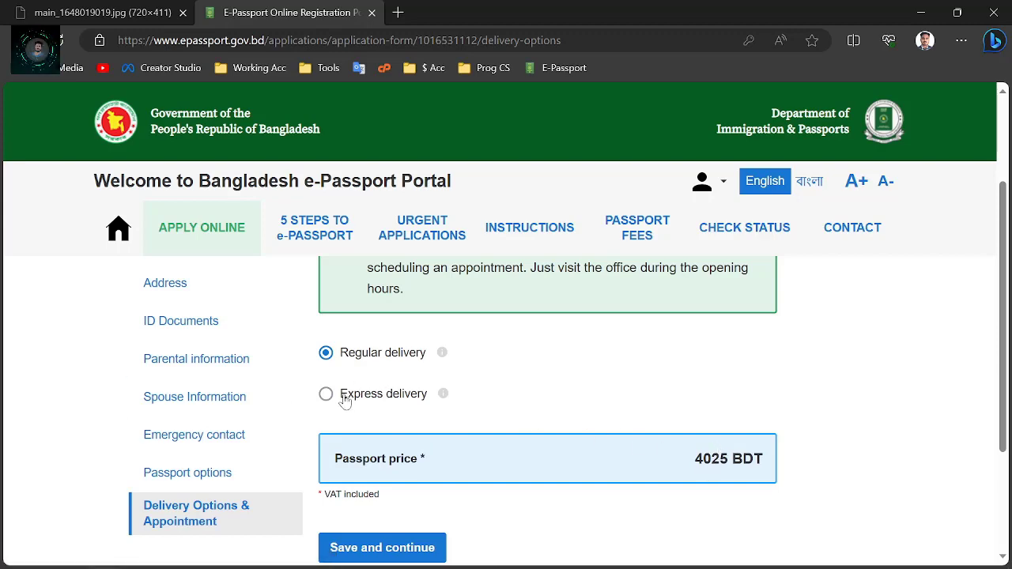
{"action": "scroll", "coordinate": [385, 355], "scroll_direction": "up", "scroll_amount": 2}
{"action": "scroll", "coordinate": [388, 400], "scroll_direction": "down", "scroll_amount": 4}
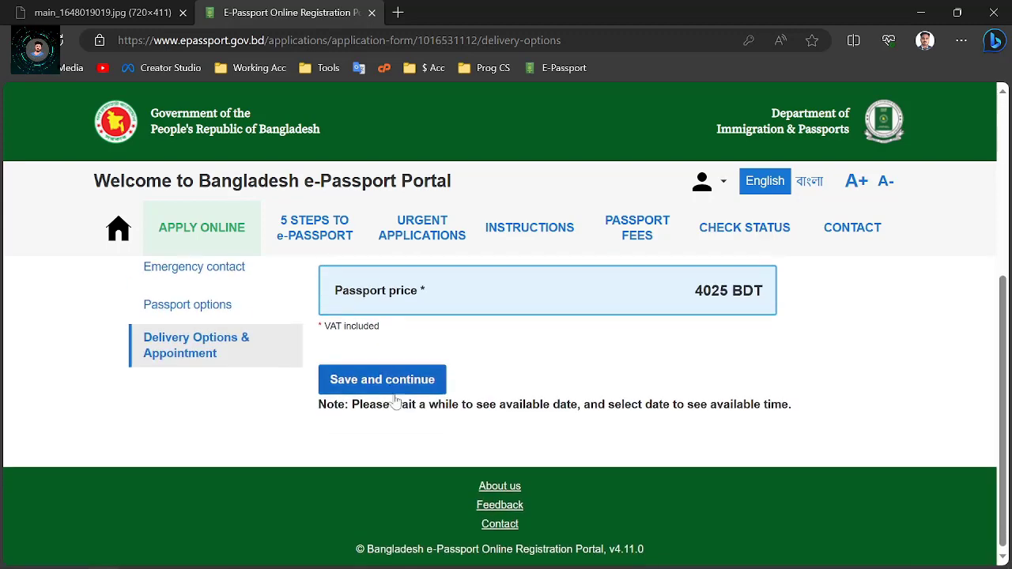
{"action": "left_click", "coordinate": [384, 379]}
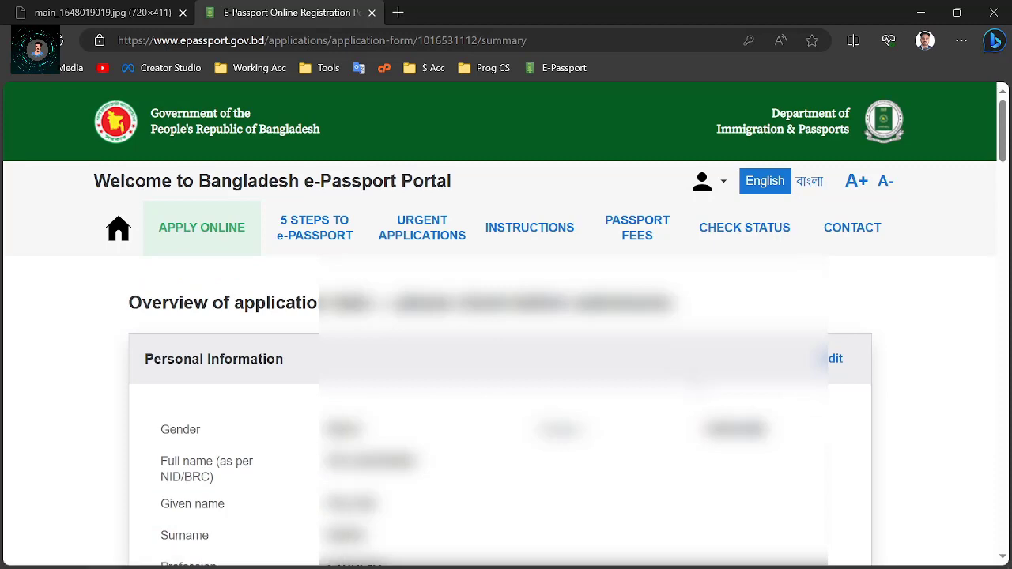
Review the summary from Personal Information down and tick the Declaration of consent
{"action": "scroll", "coordinate": [701, 390], "scroll_direction": "down", "scroll_amount": 2}
{"action": "scroll", "coordinate": [680, 381], "scroll_direction": "up", "scroll_amount": 1}
{"action": "scroll", "coordinate": [500, 411], "scroll_direction": "up", "scroll_amount": 1}
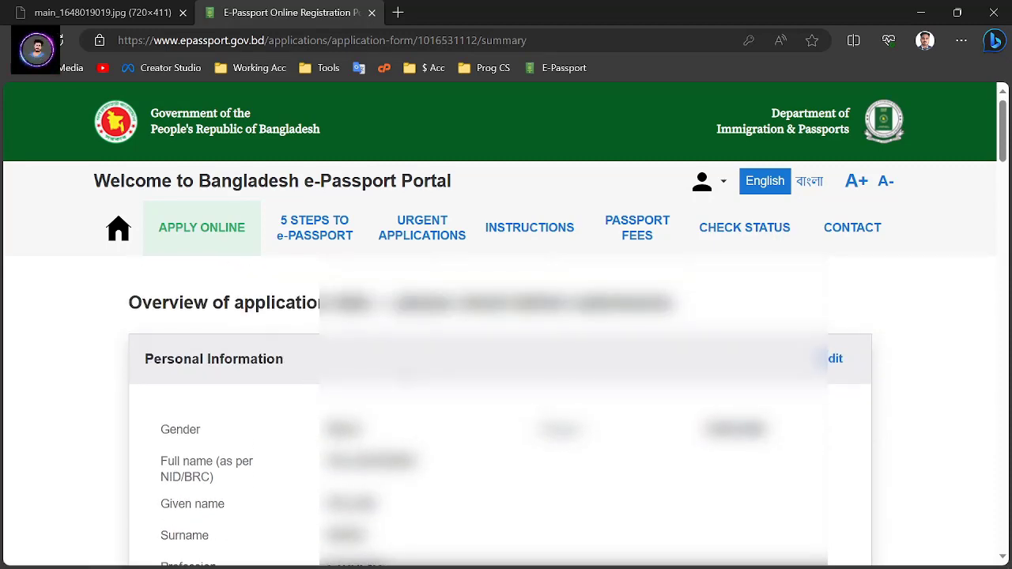
{"action": "scroll", "coordinate": [506, 411], "scroll_direction": "down", "scroll_amount": 5}
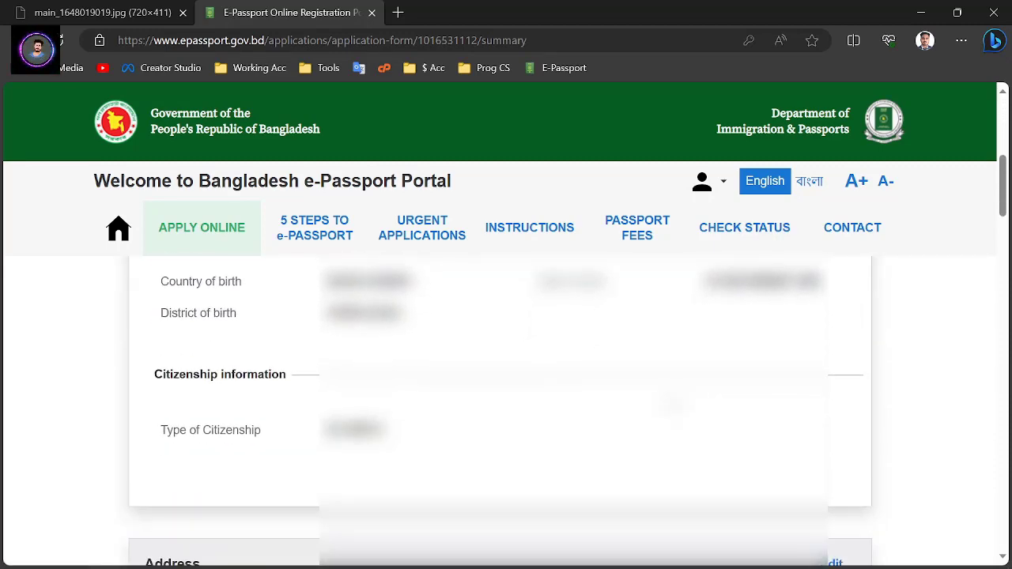
{"action": "scroll", "coordinate": [506, 411], "scroll_direction": "down", "scroll_amount": 15}
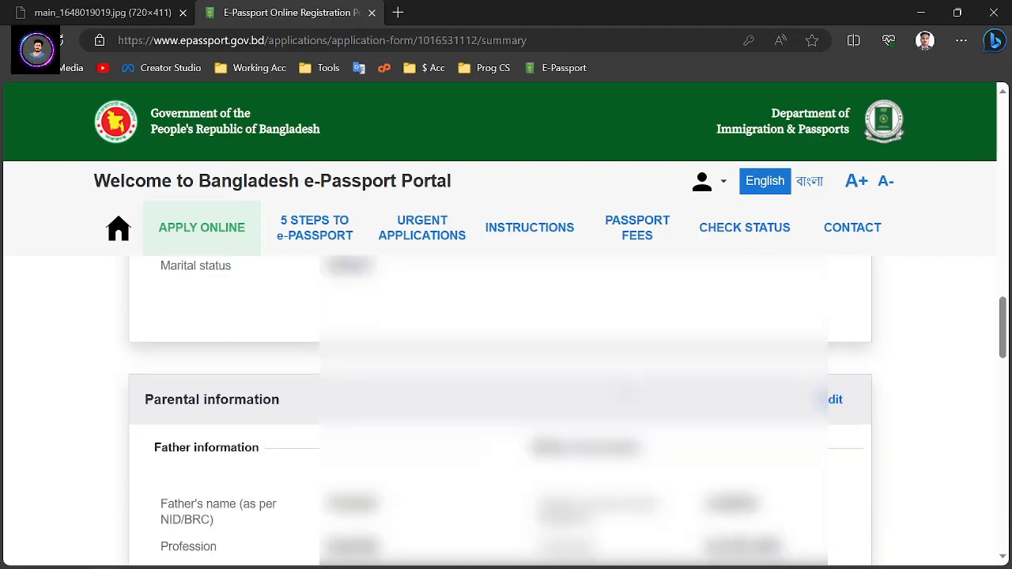
{"action": "scroll", "coordinate": [506, 412], "scroll_direction": "down", "scroll_amount": 15}
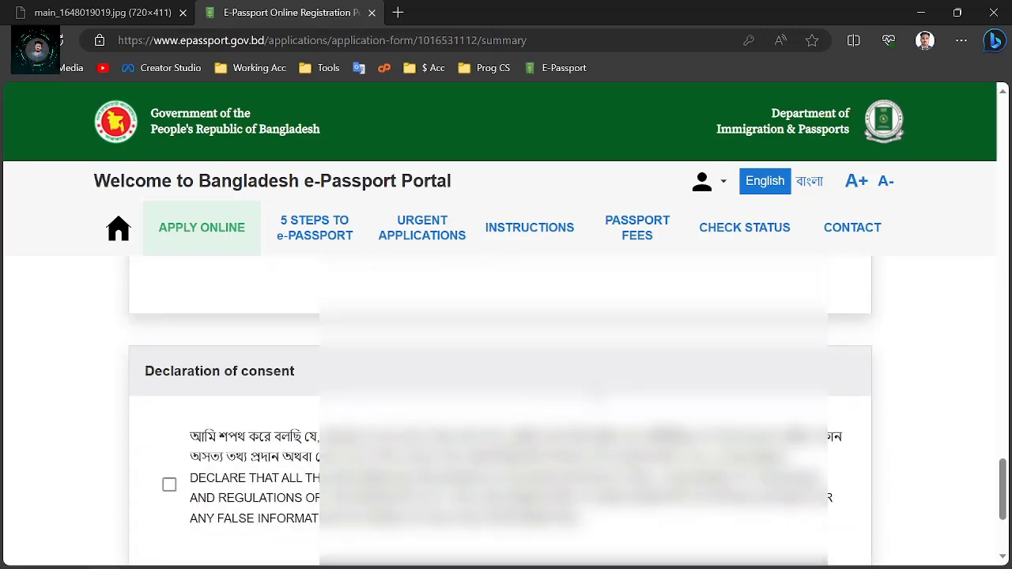
{"action": "scroll", "coordinate": [168, 497], "scroll_direction": "down", "scroll_amount": 3}
{"action": "scroll", "coordinate": [168, 496], "scroll_direction": "up", "scroll_amount": 3}
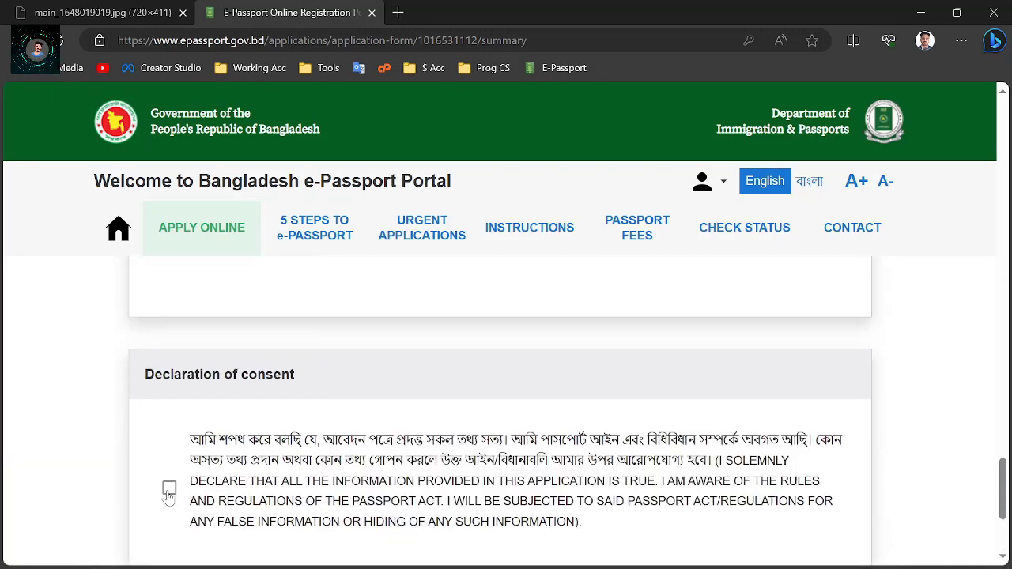
{"action": "left_click", "coordinate": [169, 489]}
{"action": "scroll", "coordinate": [351, 414], "scroll_direction": "down", "scroll_amount": 3}
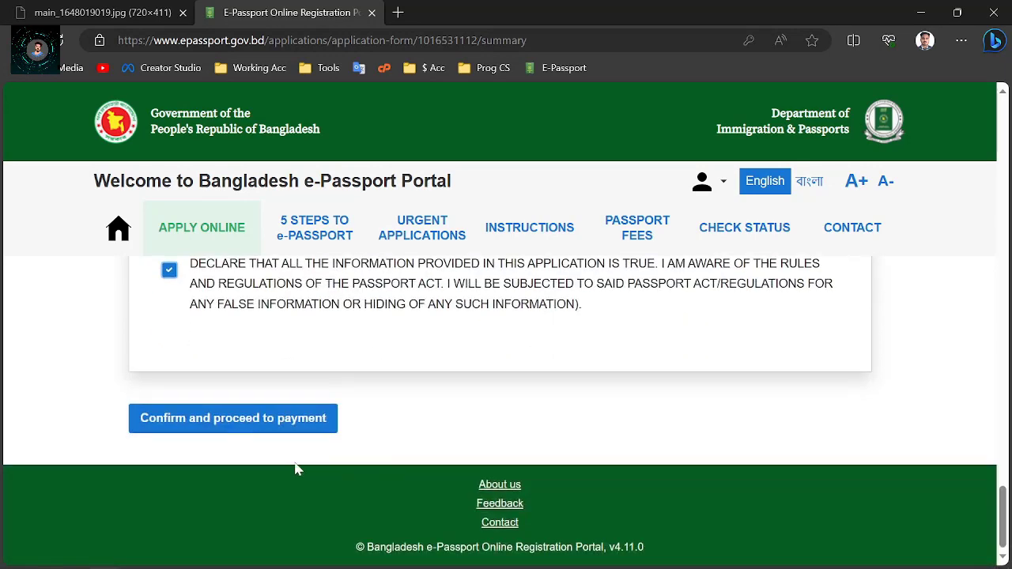